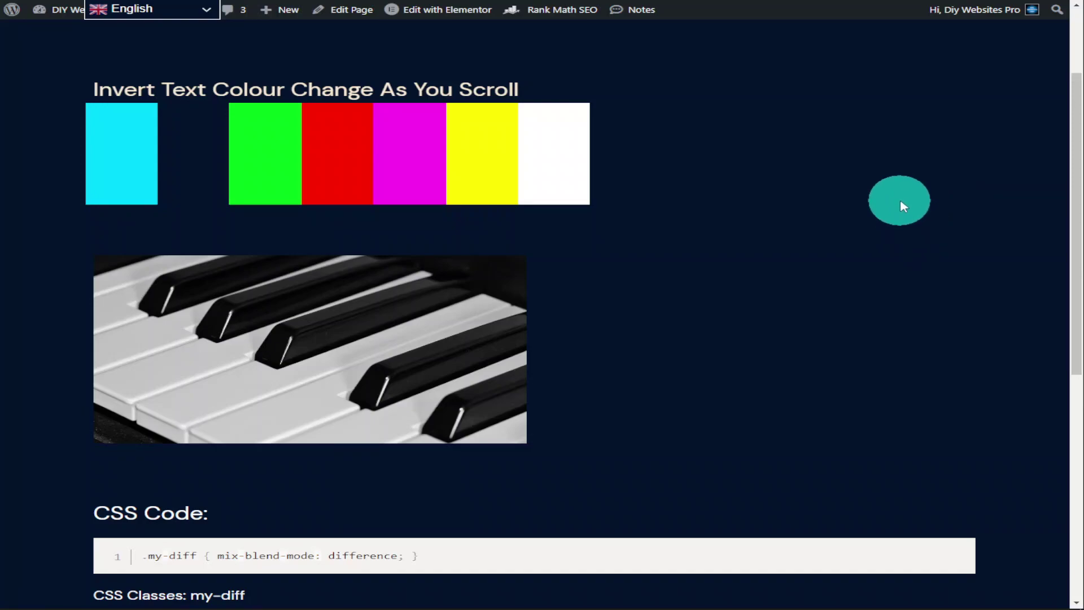
- Scroll the live page up and down to show the heading inverting over the colour bars and piano
scroll(902, 203, down, 1)
scroll(902, 201, down, 3)
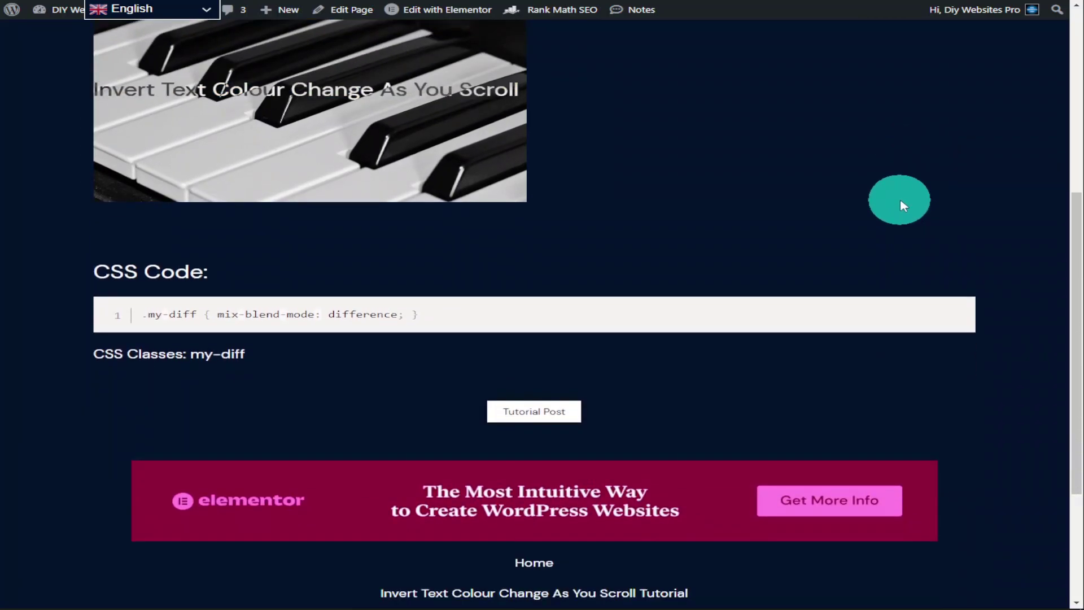
scroll(902, 201, up, 2)
scroll(902, 202, up, 1)
scroll(902, 202, down, 1)
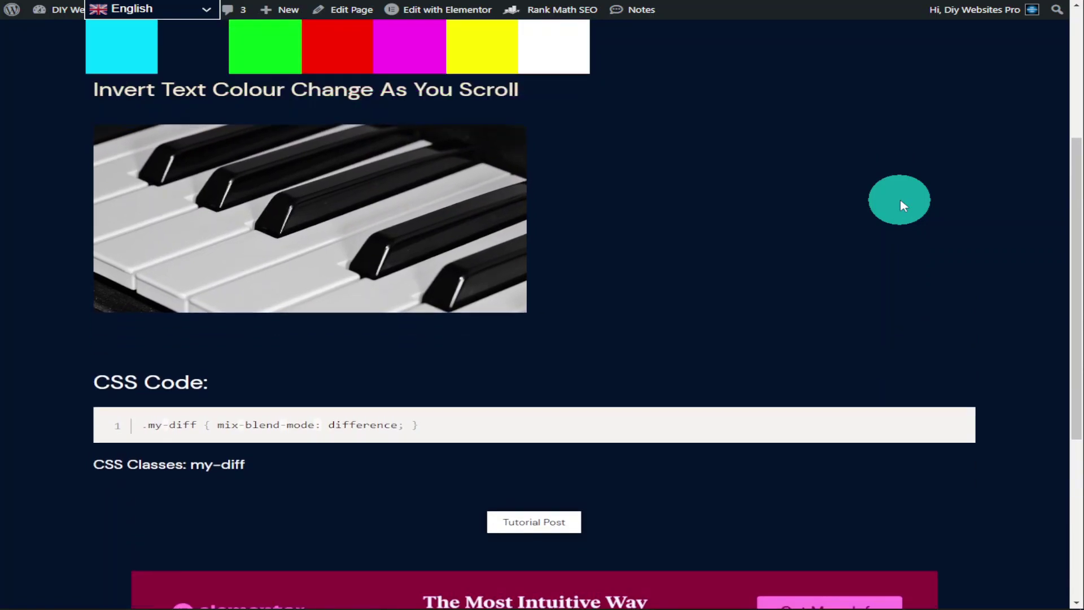
scroll(902, 202, down, 2)
scroll(901, 202, up, 1)
scroll(901, 202, up, 2)
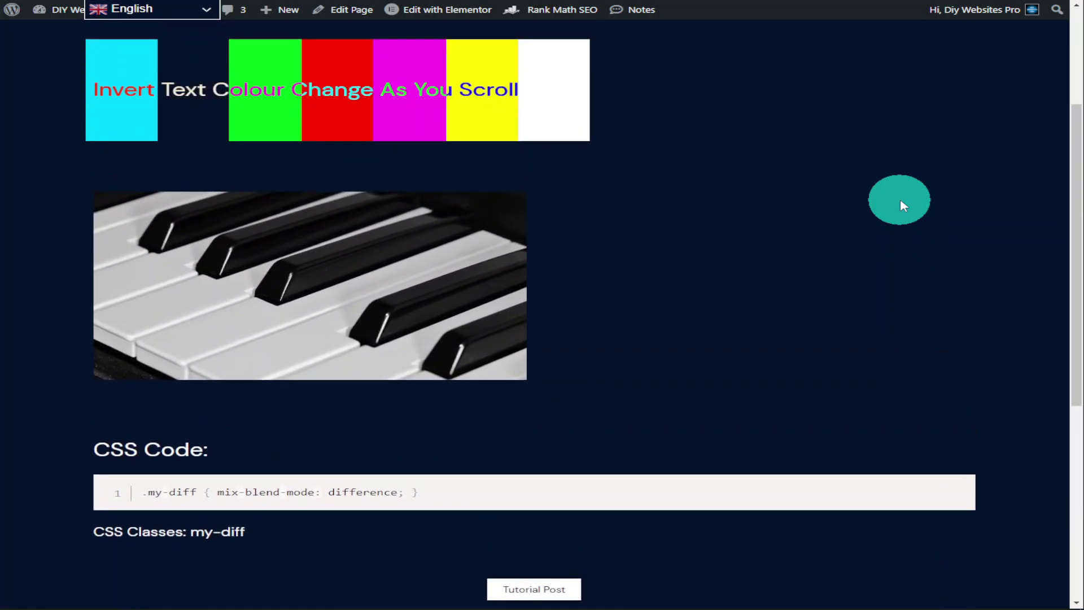
scroll(902, 205, down, 3)
scroll(902, 205, up, 2)
scroll(902, 204, up, 1)
scroll(901, 201, down, 3)
scroll(901, 201, up, 2)
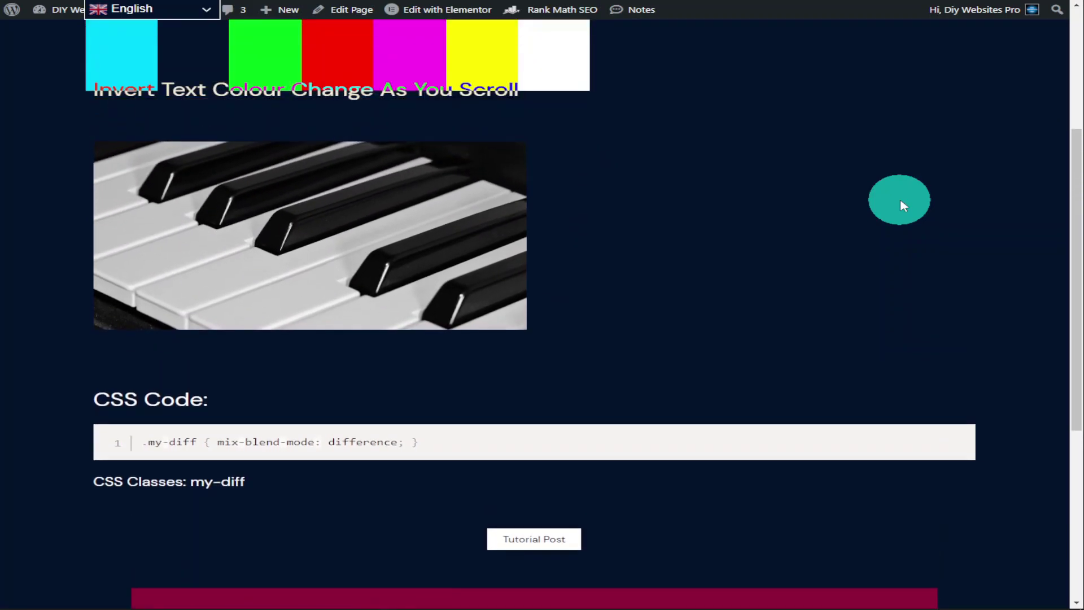
scroll(902, 205, up, 1)
scroll(902, 206, down, 1)
scroll(902, 205, down, 3)
scroll(902, 206, up, 2)
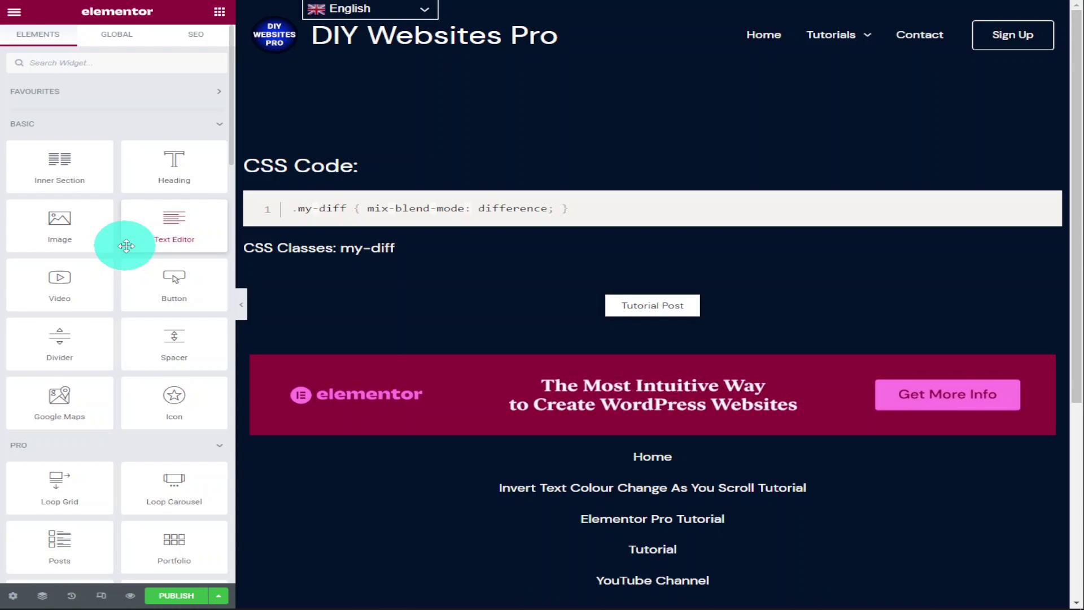
- Add a Heading widget above CSS Code and paste in the title 'Invert Text Colour Change As You Scroll'
drag(159, 180, 356, 136)
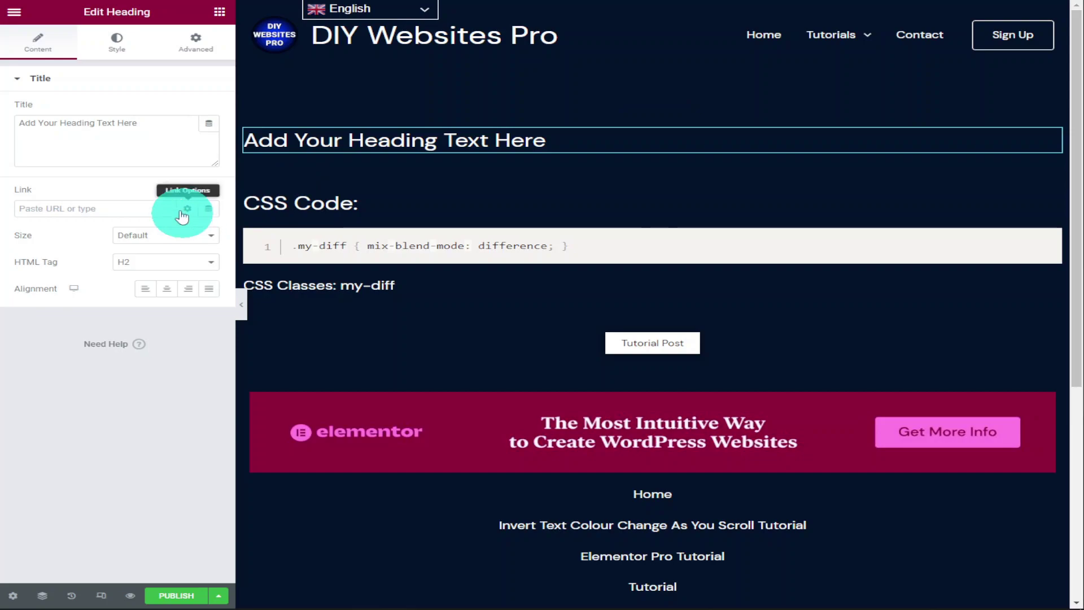
right_click(101, 123)
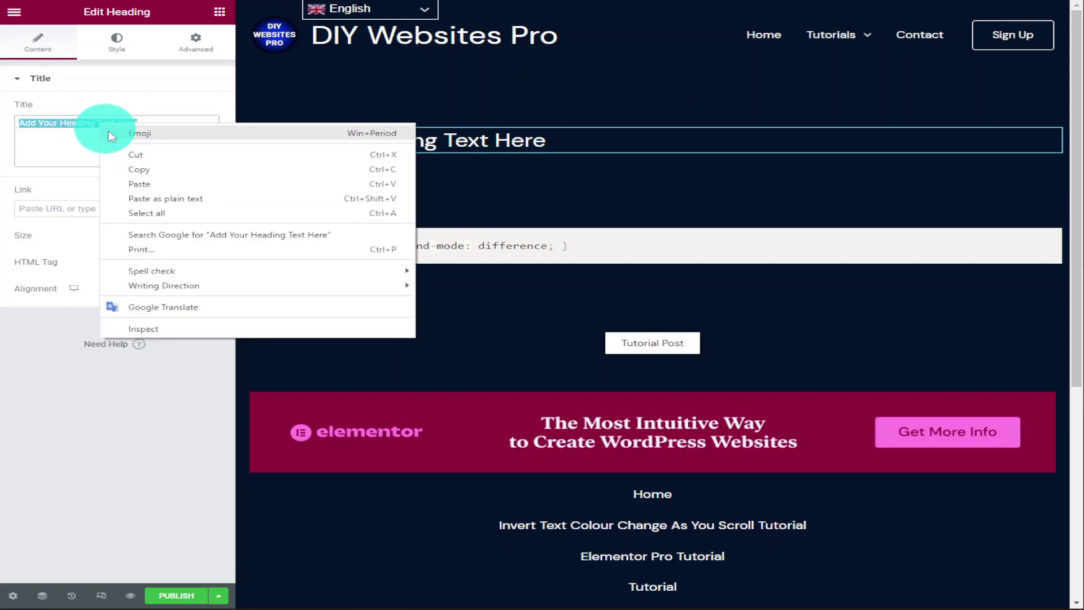
click(129, 181)
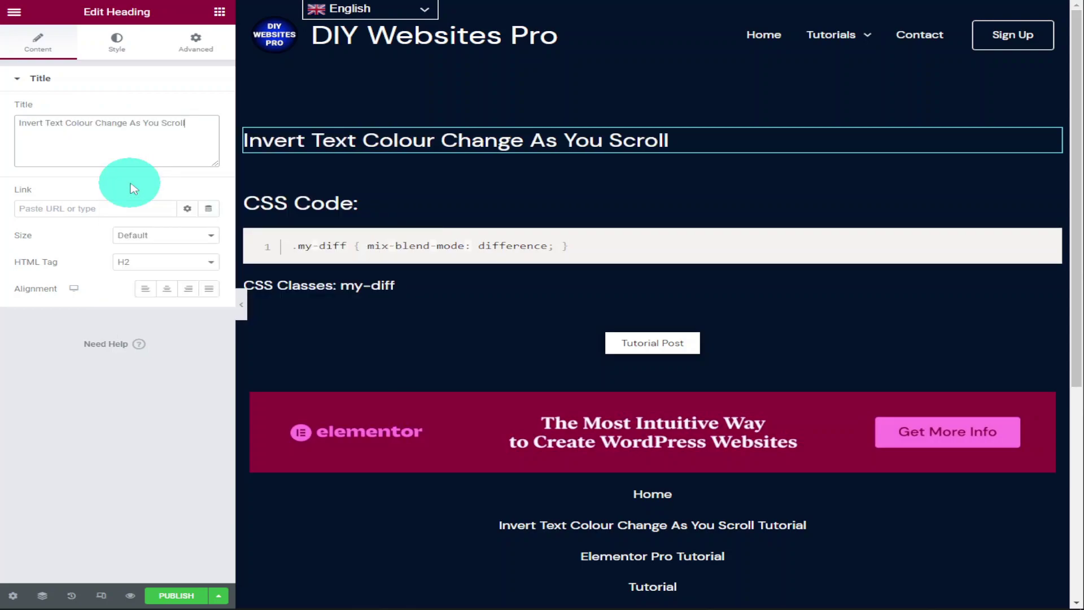
mouse_move(314, 178)
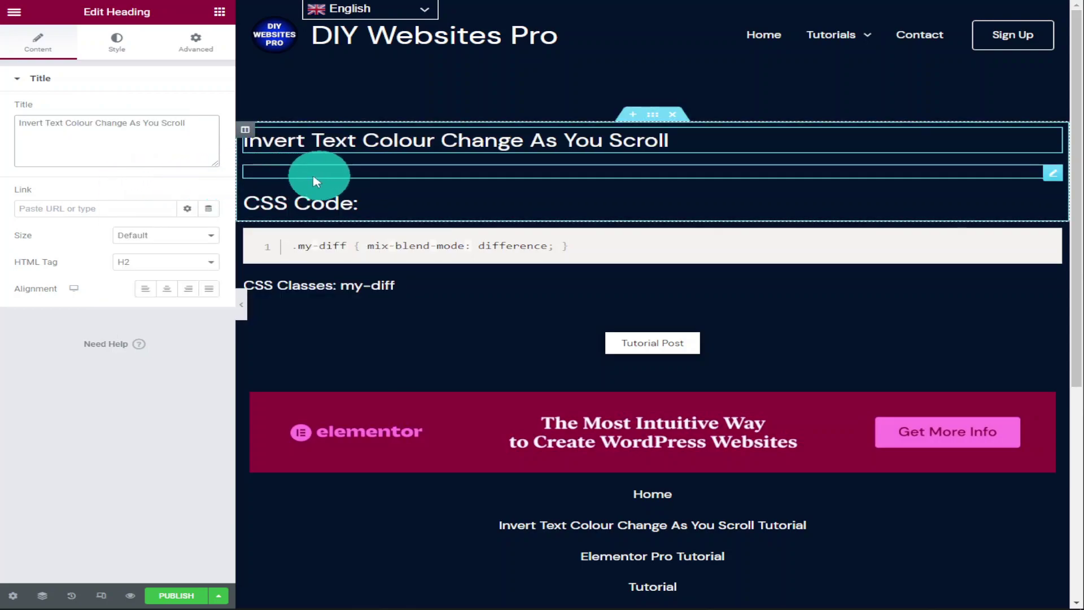
click(219, 12)
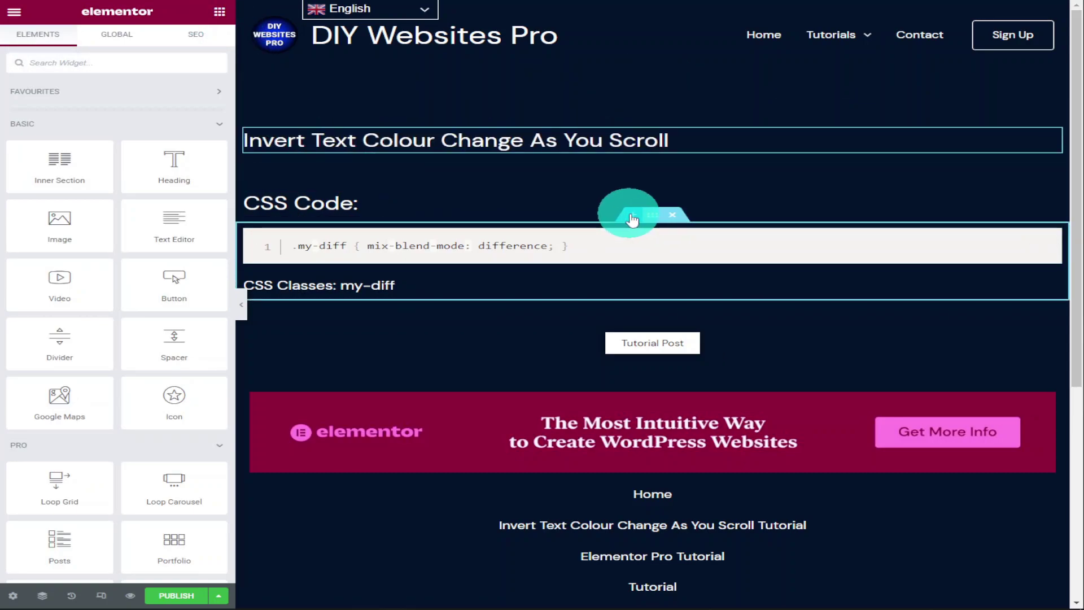
- Insert a single-column section, reposition the CSS Code heading and delete the stray empty section
click(632, 218)
click(619, 282)
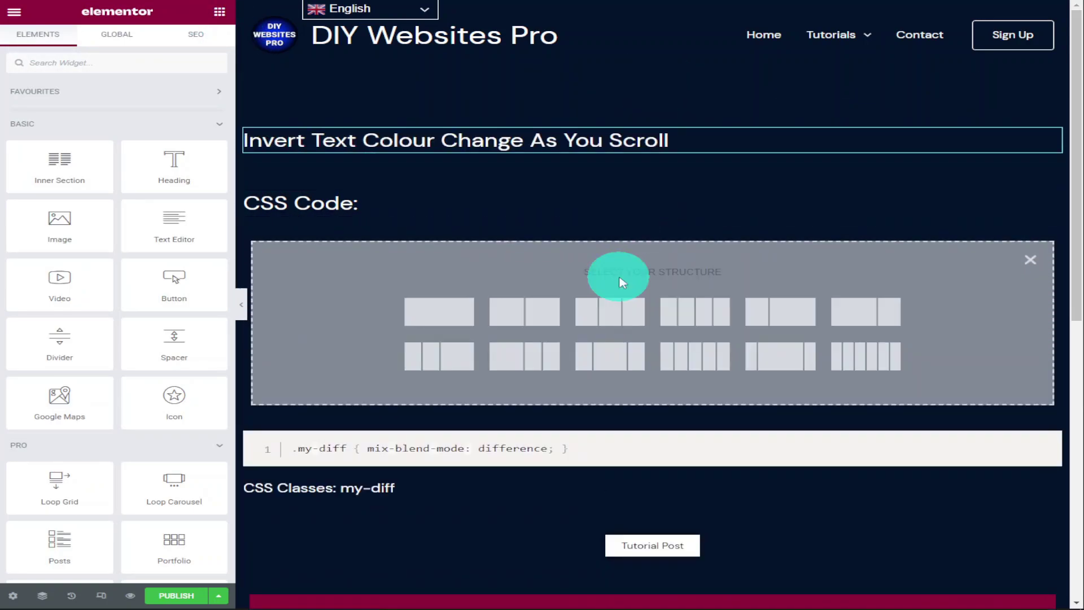
click(449, 320)
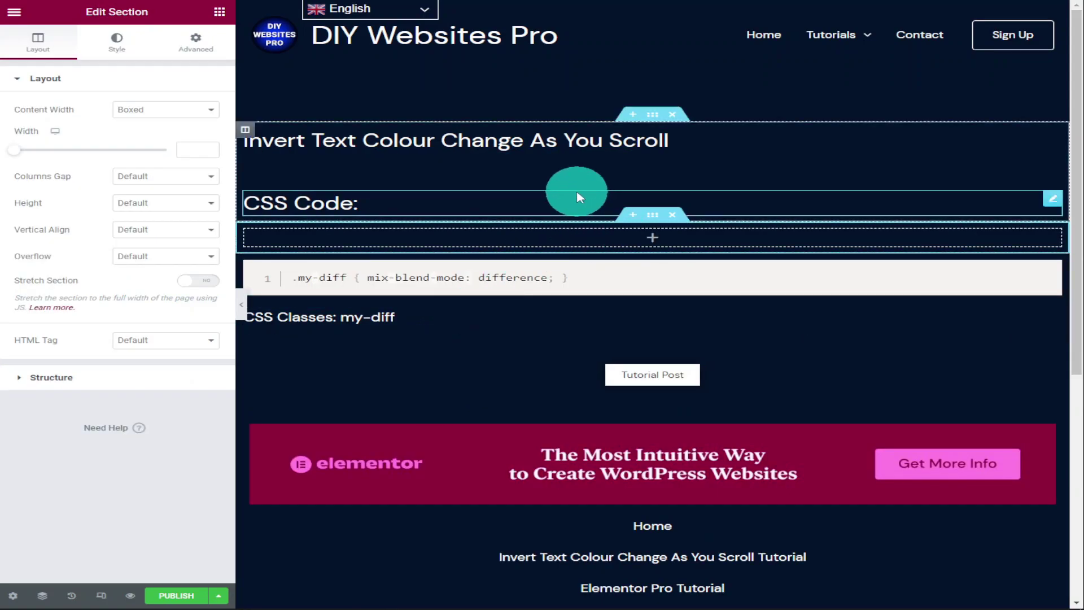
click(545, 211)
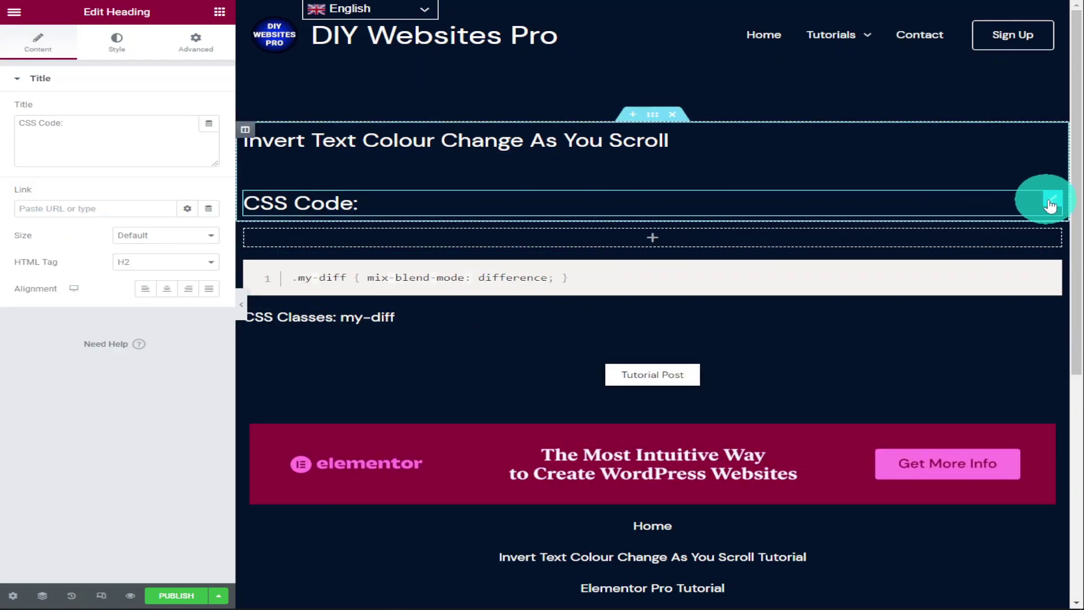
drag(1052, 199, 995, 225)
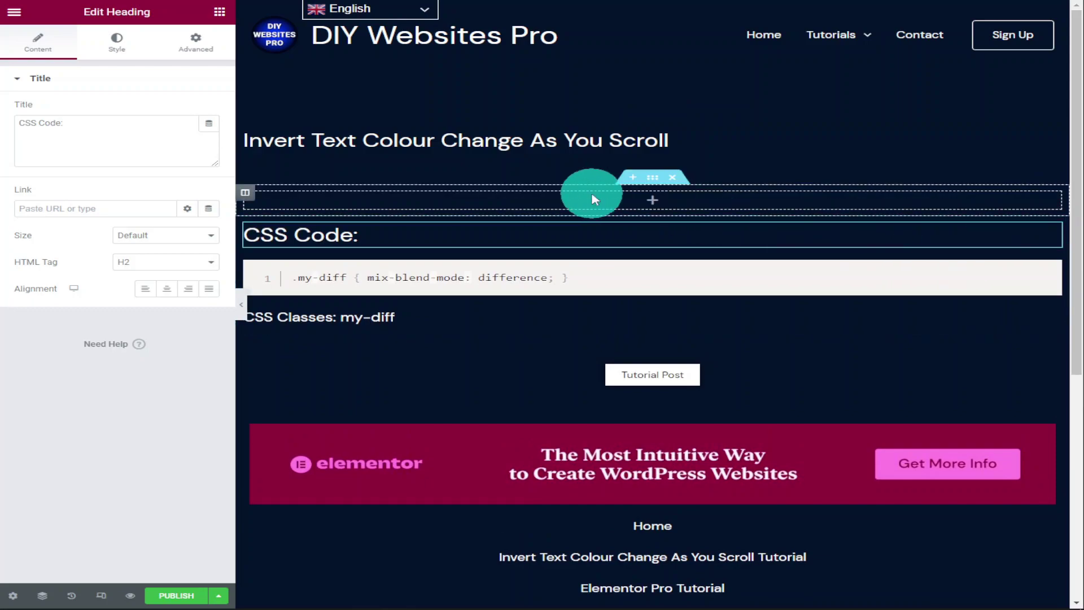
click(673, 178)
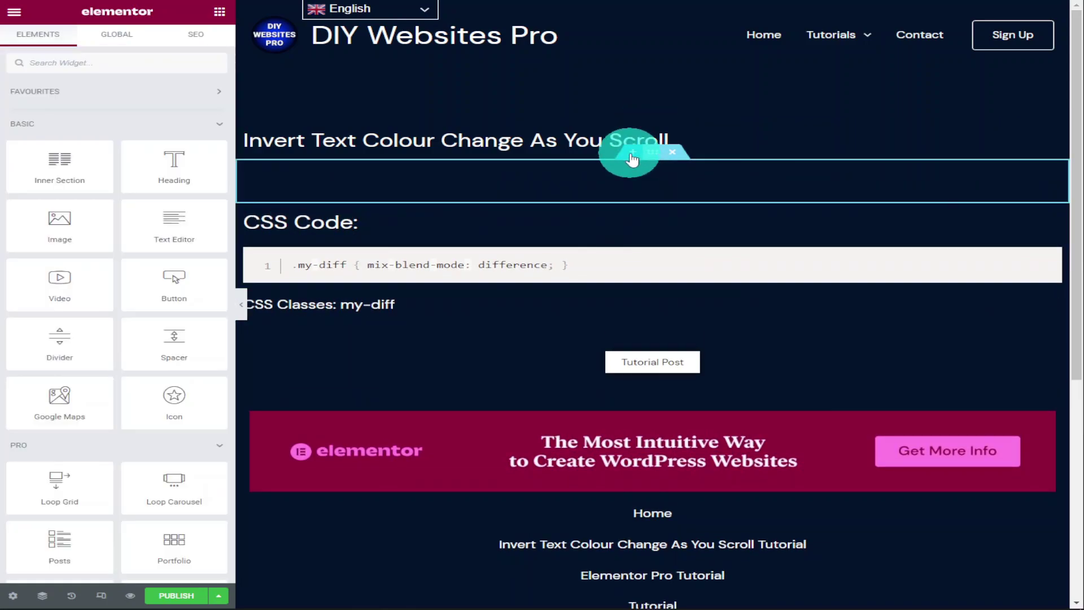
- Add a single-column section under the title holding a 100 px spacer
click(634, 157)
click(617, 217)
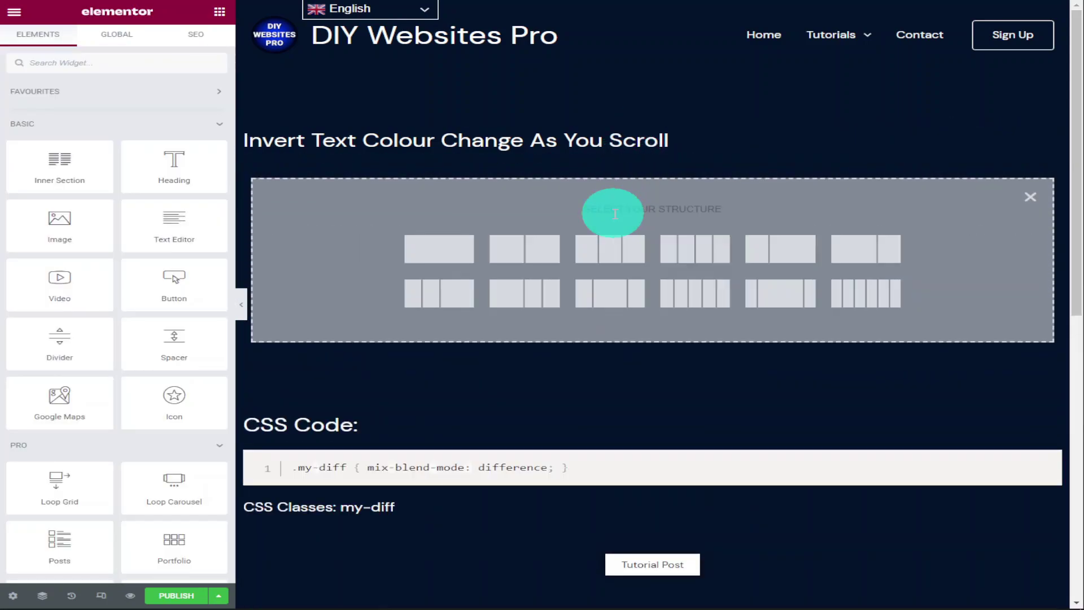
click(454, 252)
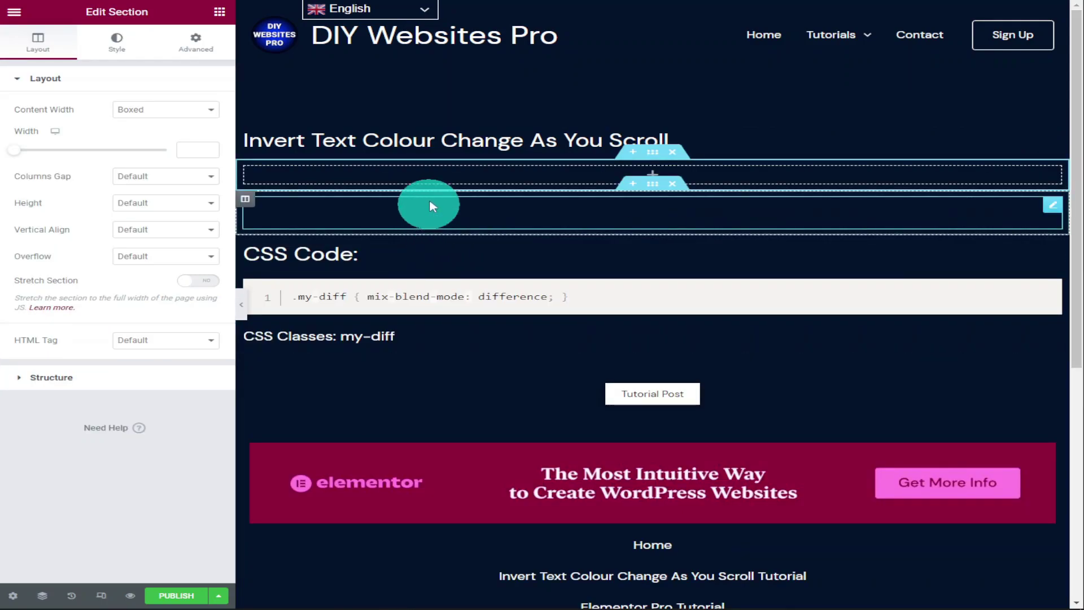
click(638, 176)
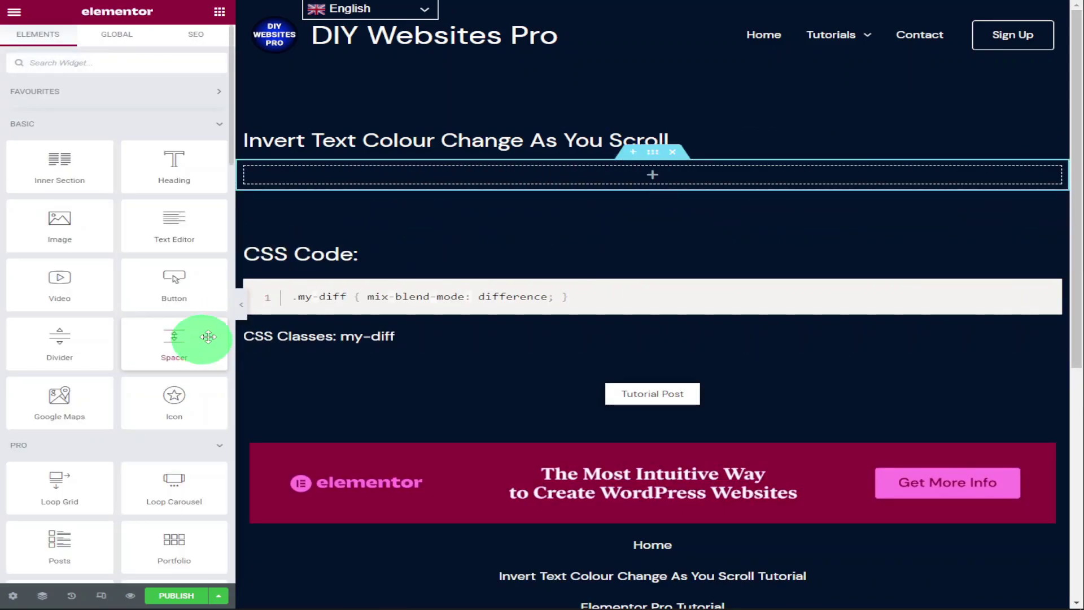
drag(208, 334, 478, 180)
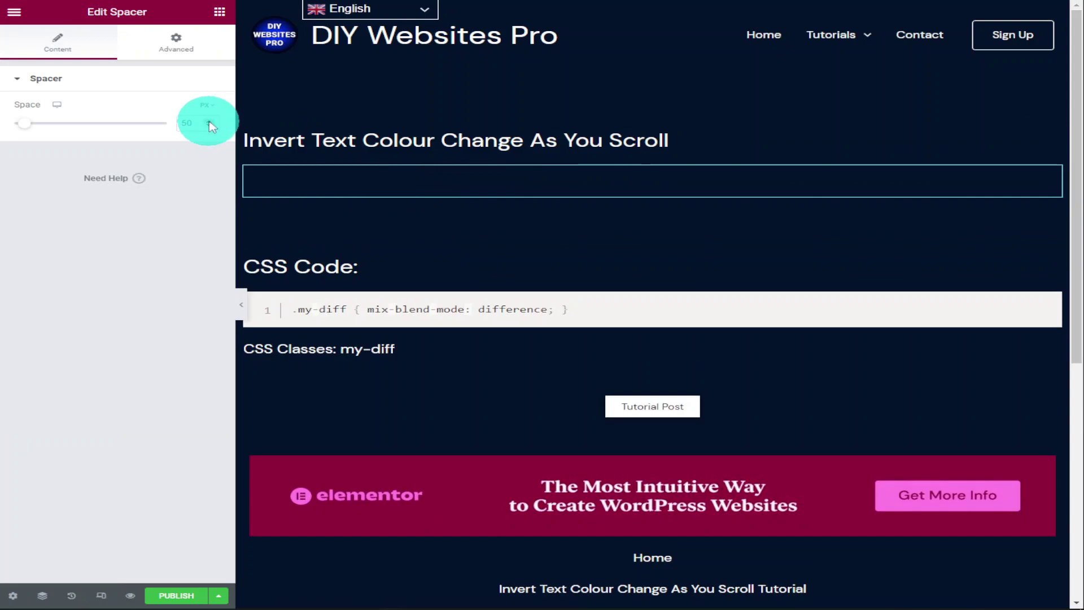
click(209, 123)
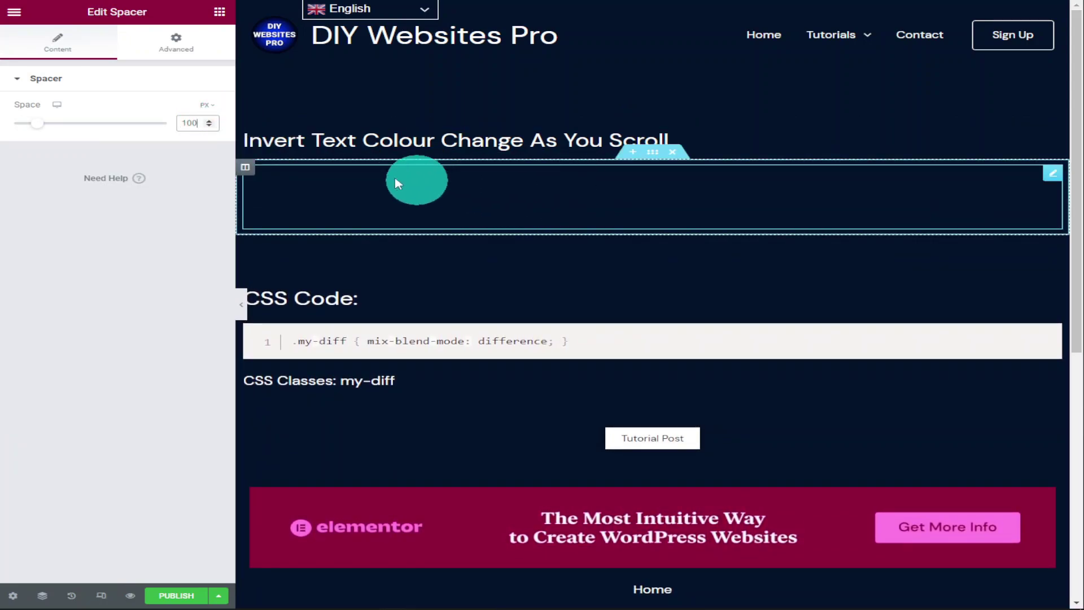
- Duplicate the spacer column repeatedly to build a row of columns
click(250, 169)
right_click(249, 167)
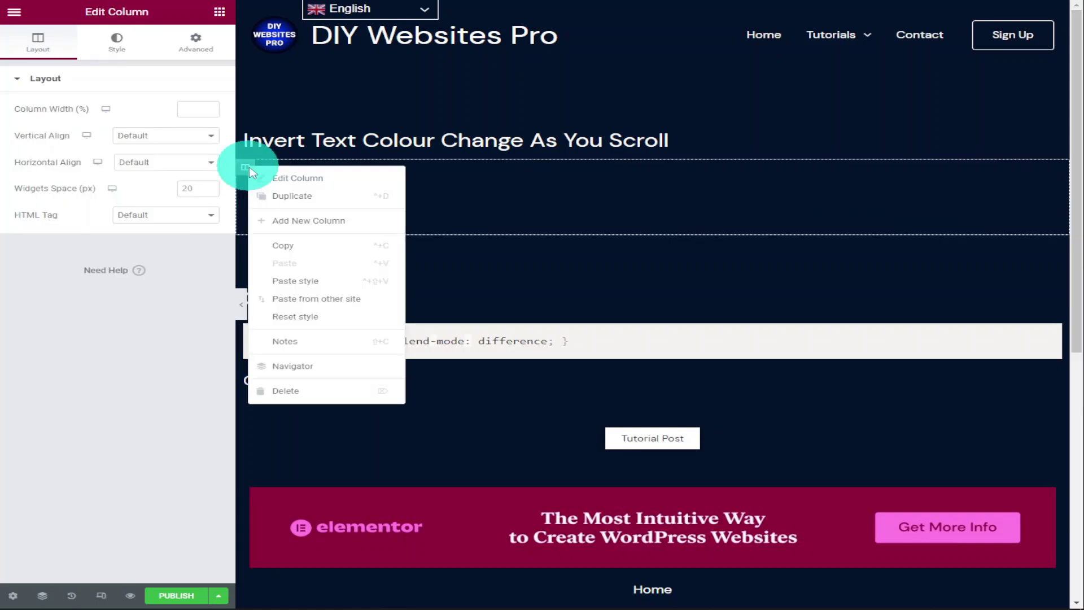
click(273, 196)
right_click(254, 177)
click(269, 201)
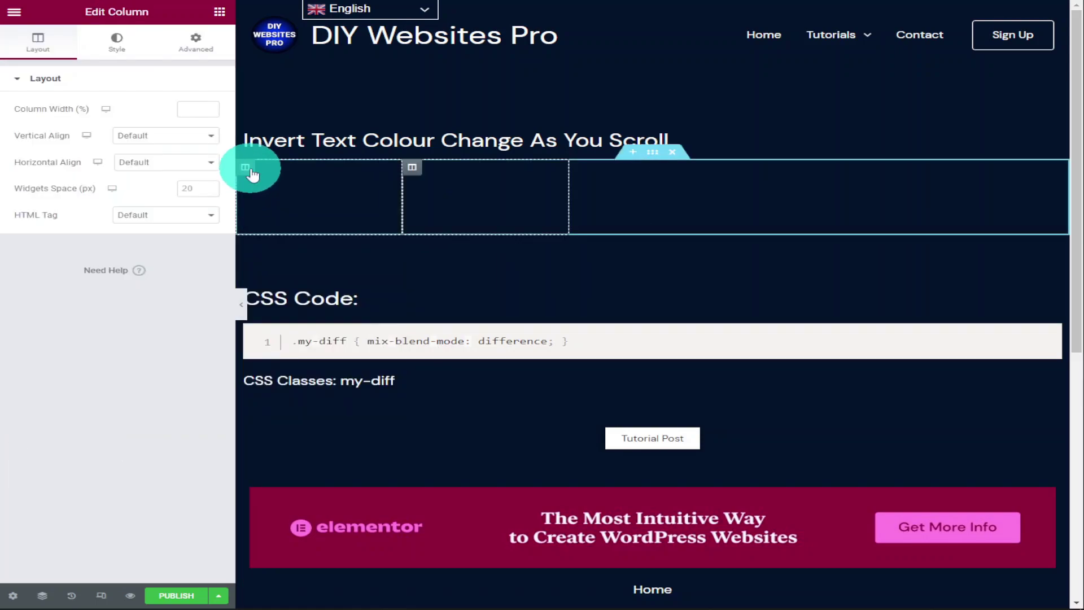
right_click(251, 171)
click(271, 202)
right_click(250, 175)
click(254, 196)
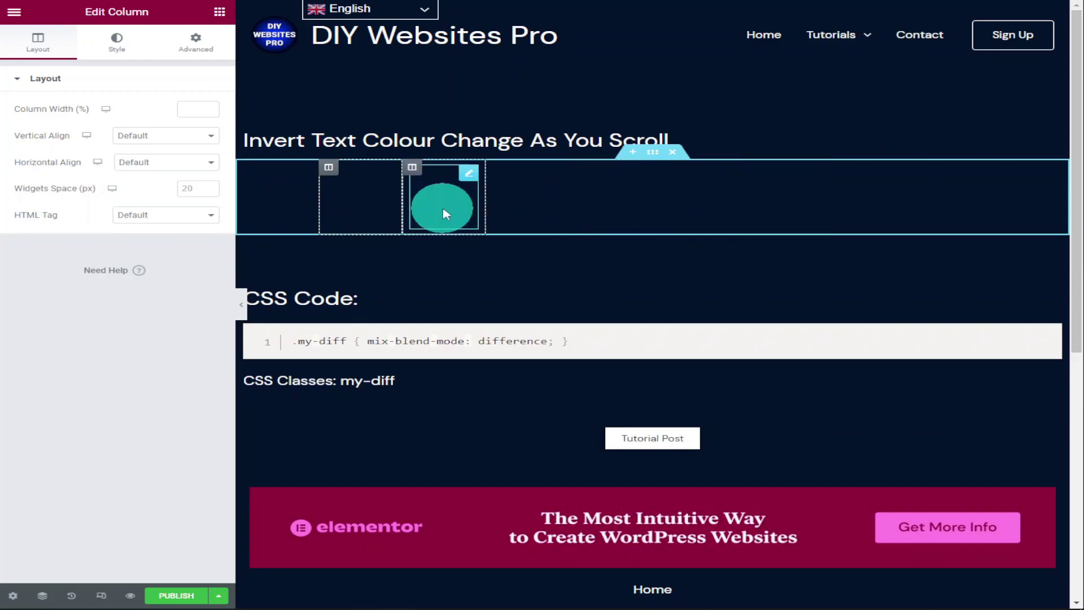
- Give the first, third and fourth columns solid cyan, green and red backgrounds
click(254, 173)
click(117, 43)
click(167, 136)
click(209, 163)
click(123, 327)
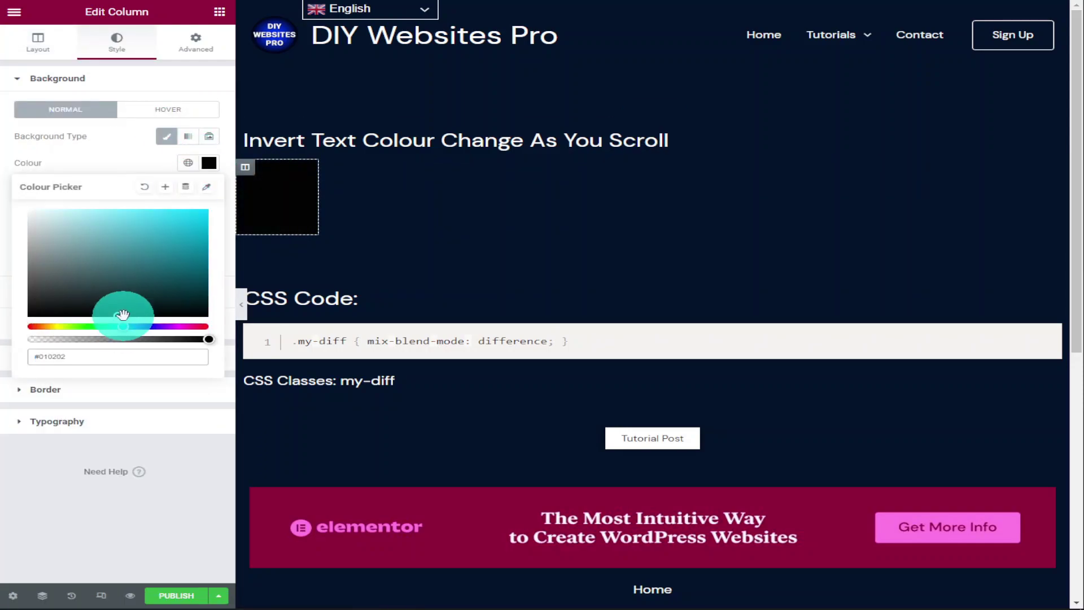
click(207, 211)
click(412, 168)
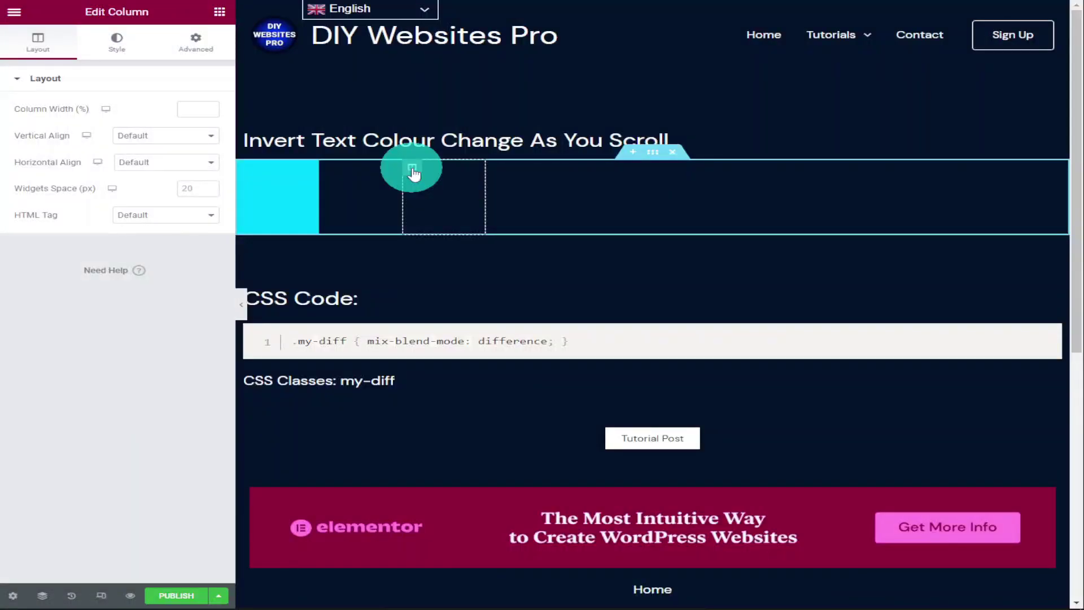
click(117, 42)
click(167, 136)
click(209, 163)
click(91, 327)
click(198, 235)
click(207, 211)
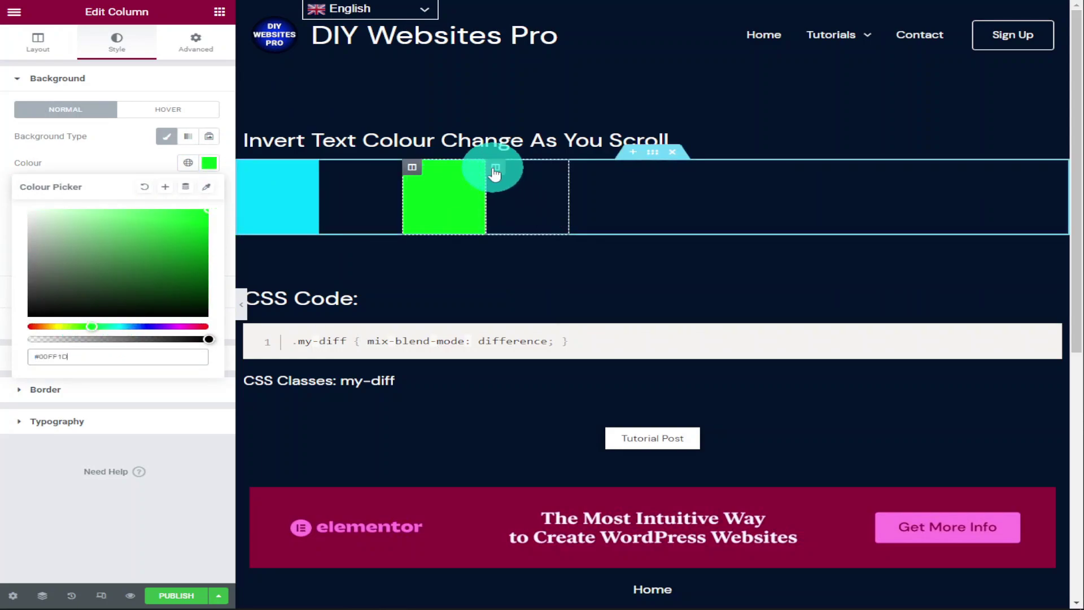
click(495, 168)
click(117, 43)
click(167, 136)
click(209, 163)
click(208, 211)
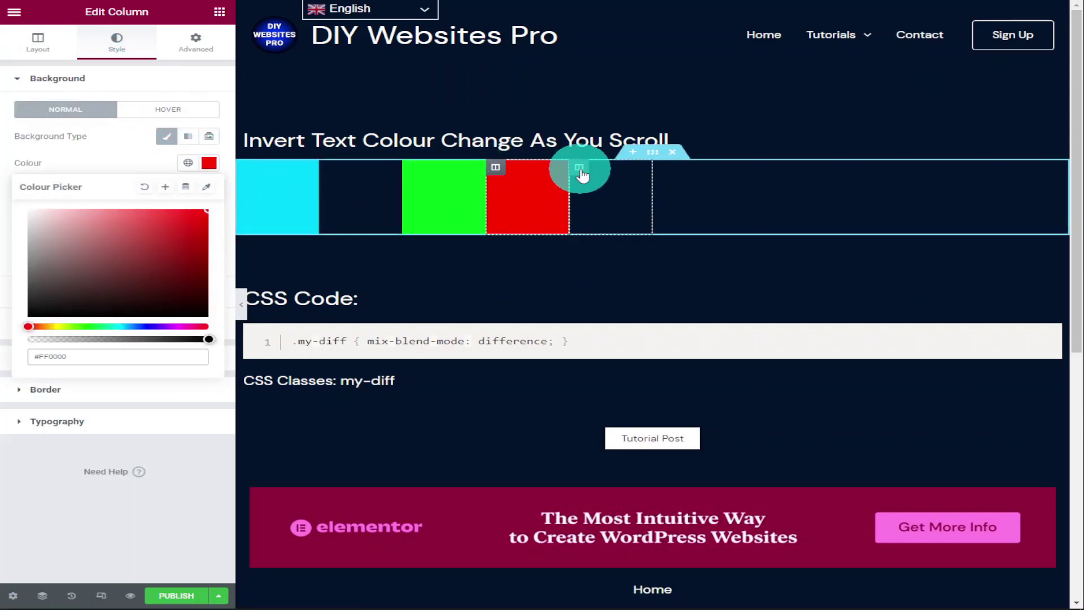
- Colour the next three columns magenta #FF00EF, yellow #FBFF00 and white #FFFFFF
click(579, 168)
click(117, 42)
click(167, 136)
click(209, 163)
click(181, 327)
click(207, 211)
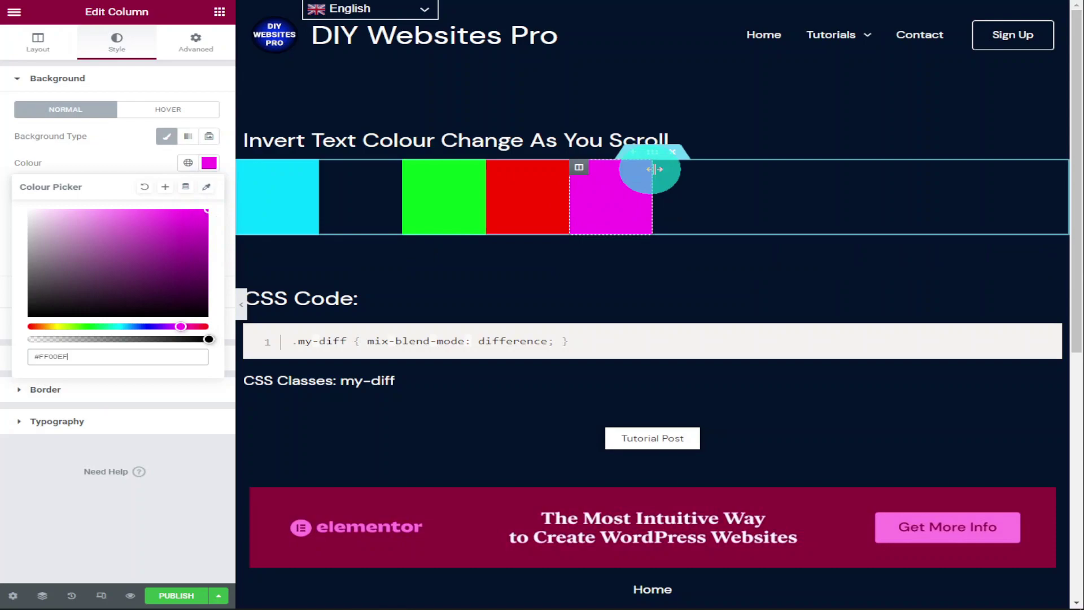
click(655, 169)
click(116, 42)
click(166, 136)
click(209, 163)
click(58, 327)
click(207, 211)
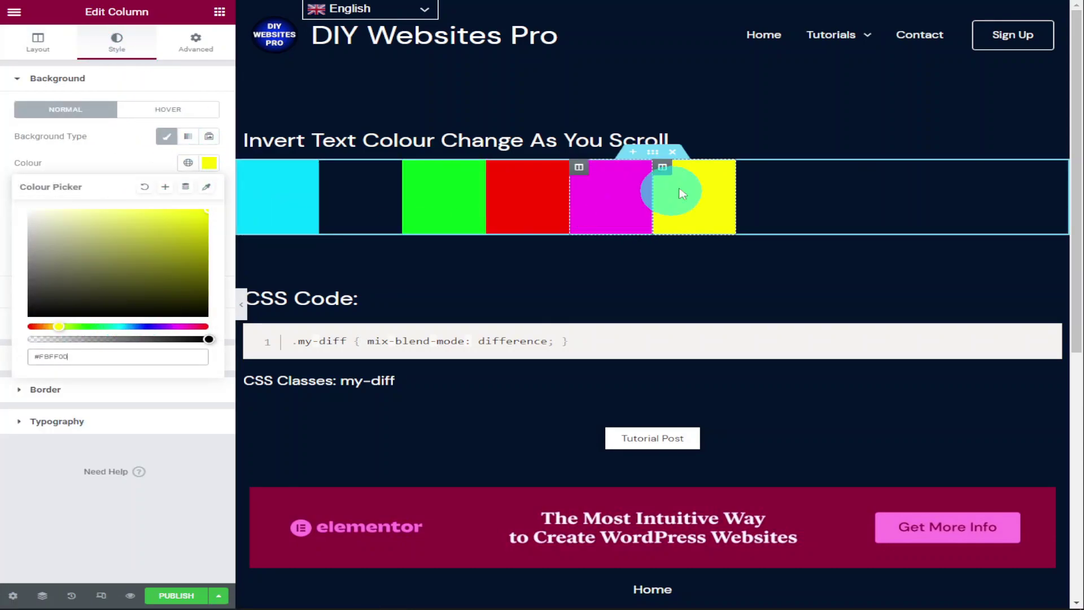
click(746, 168)
click(117, 42)
click(167, 137)
click(209, 163)
- Even out the column widths and move the empty dark column into a new section below
drag(60, 218, 30, 211)
drag(319, 181, 303, 181)
drag(403, 192, 369, 192)
drag(486, 189, 439, 188)
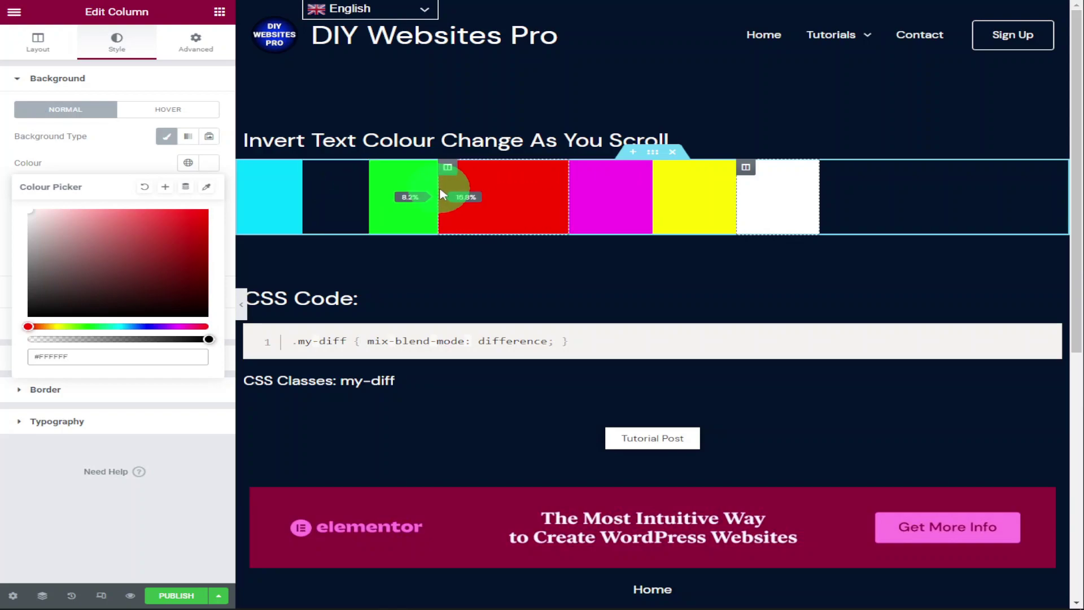
drag(568, 194, 503, 202)
drag(653, 197, 570, 198)
drag(737, 197, 639, 200)
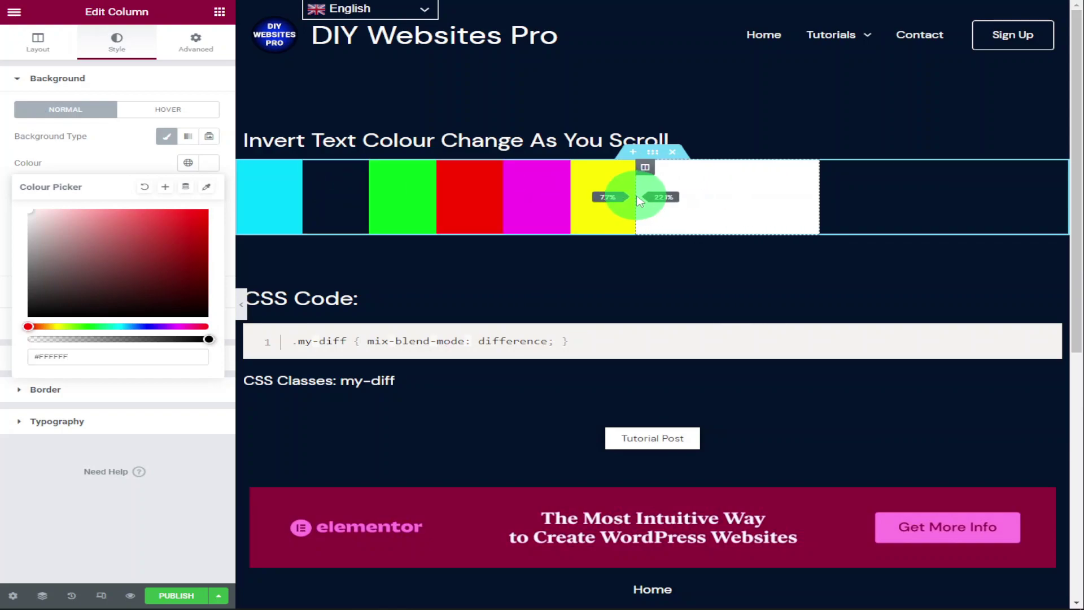
drag(819, 198, 705, 192)
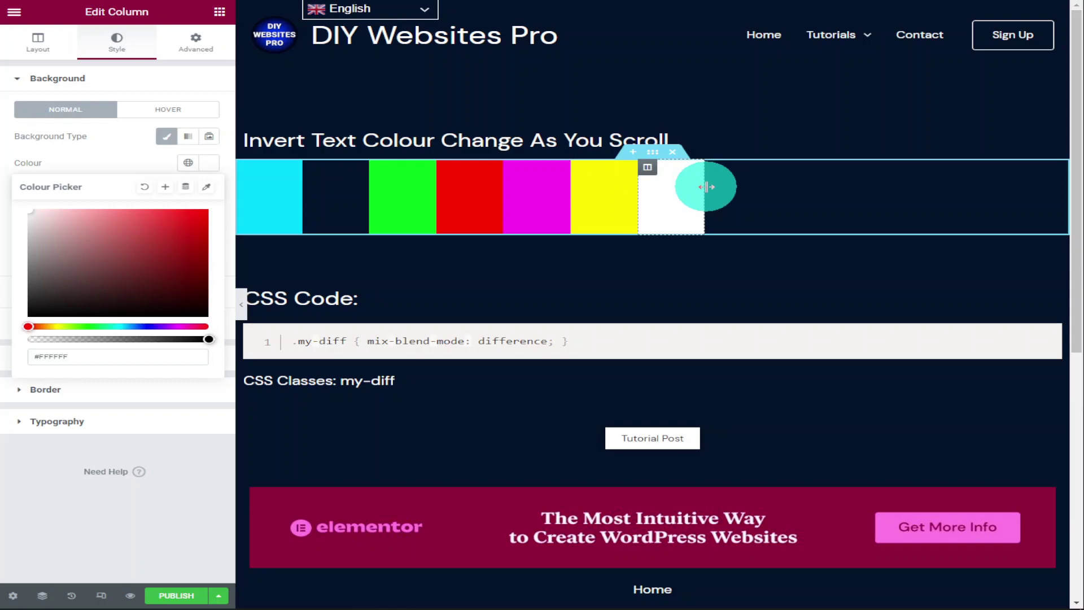
drag(710, 191, 615, 256)
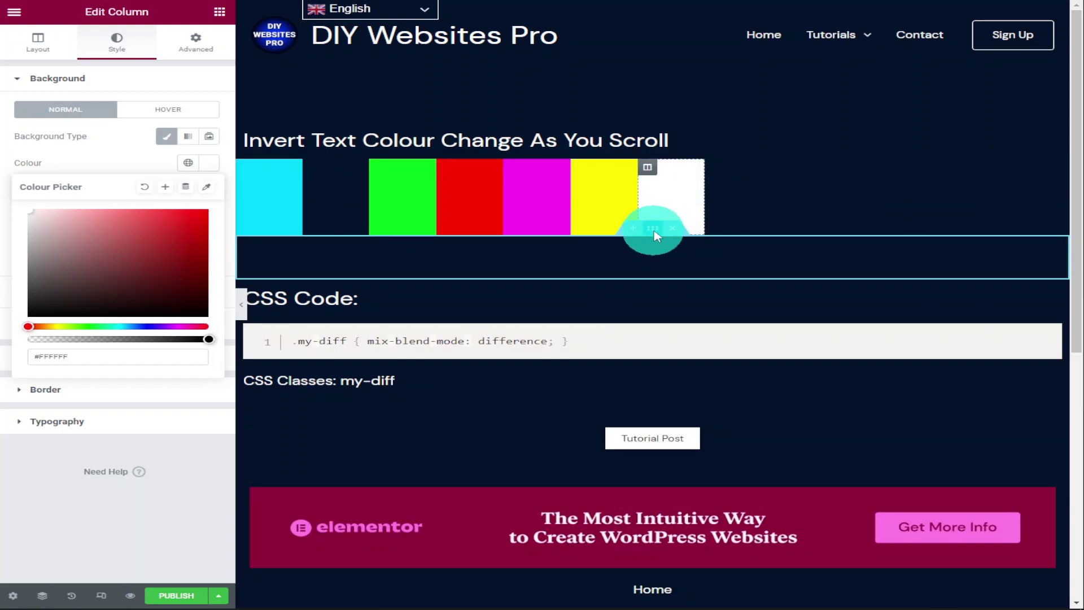
- Duplicate the empty section and add a two-column section below the colour bars
right_click(655, 236)
click(678, 257)
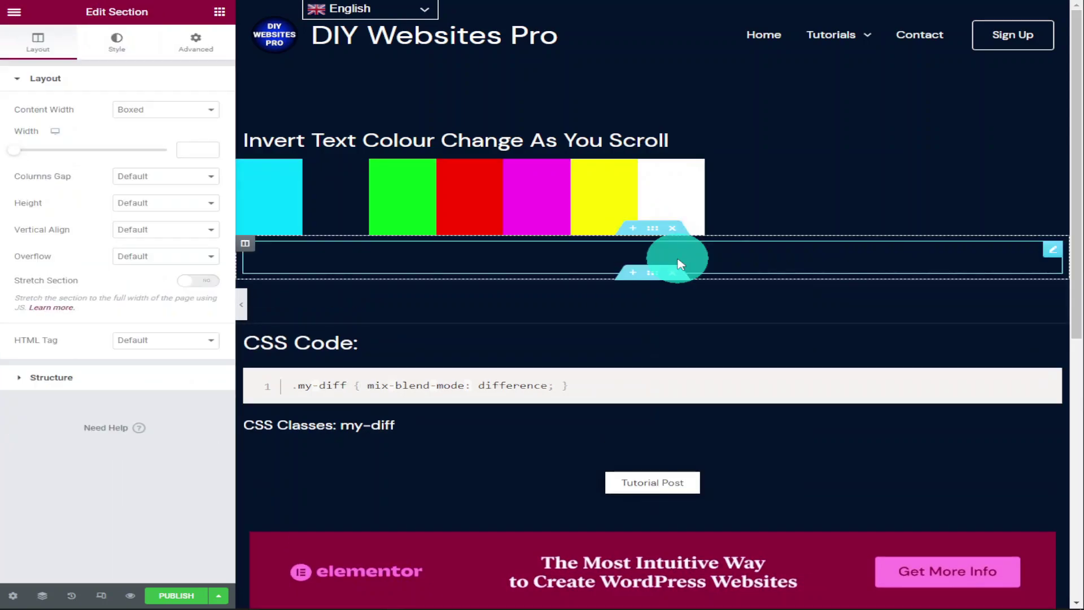
click(637, 236)
click(614, 291)
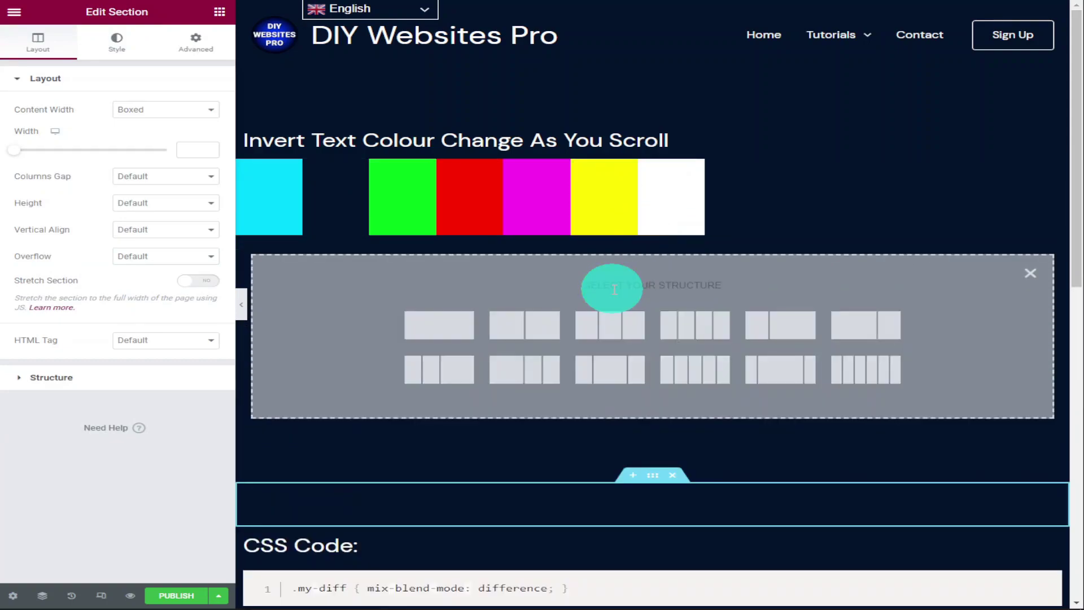
click(446, 324)
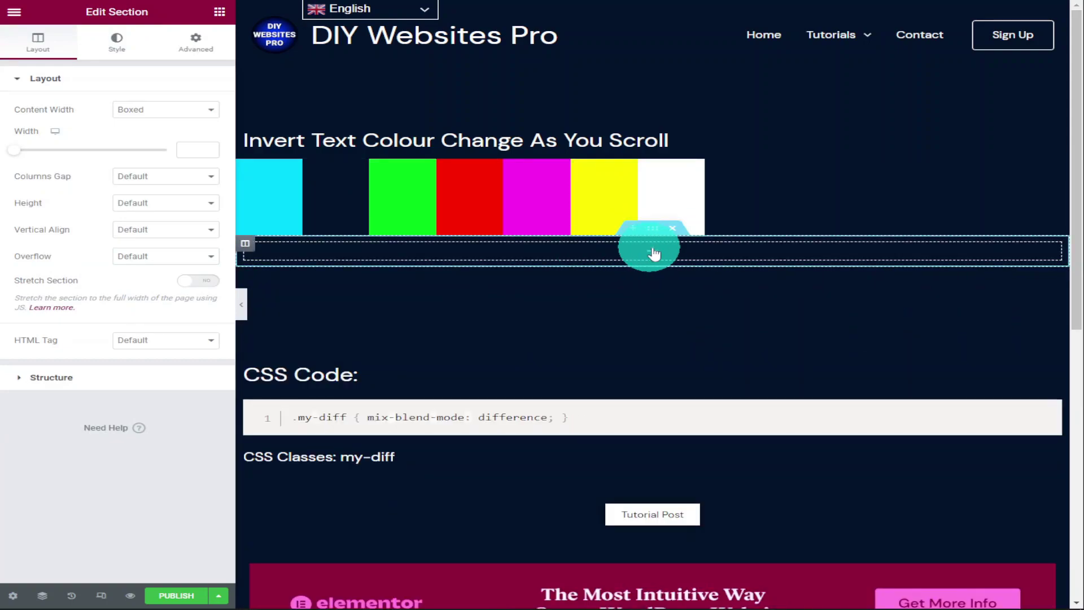
right_click(254, 245)
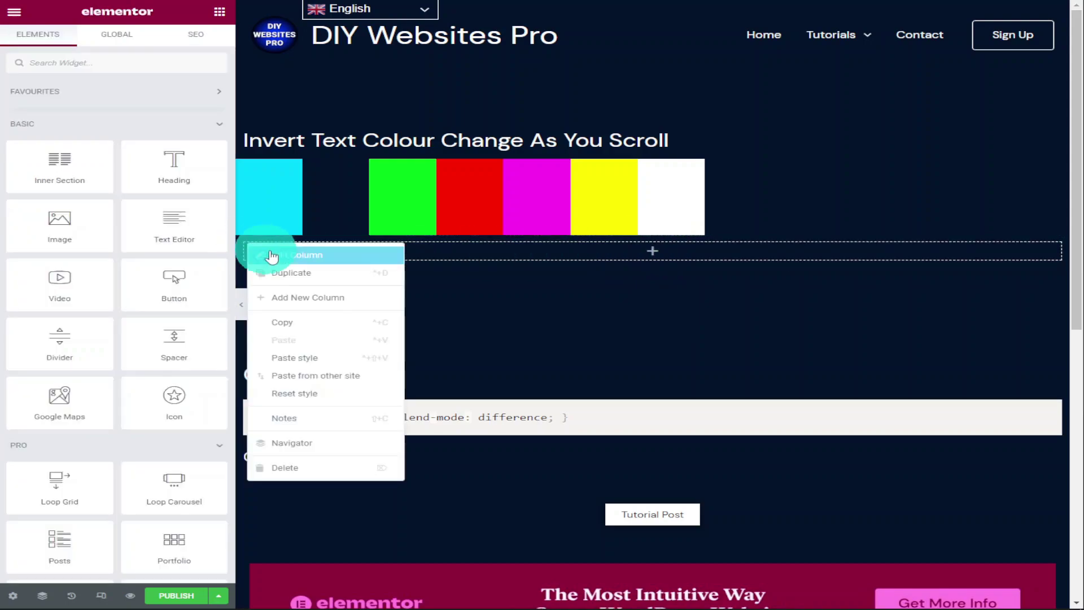
click(310, 279)
click(444, 251)
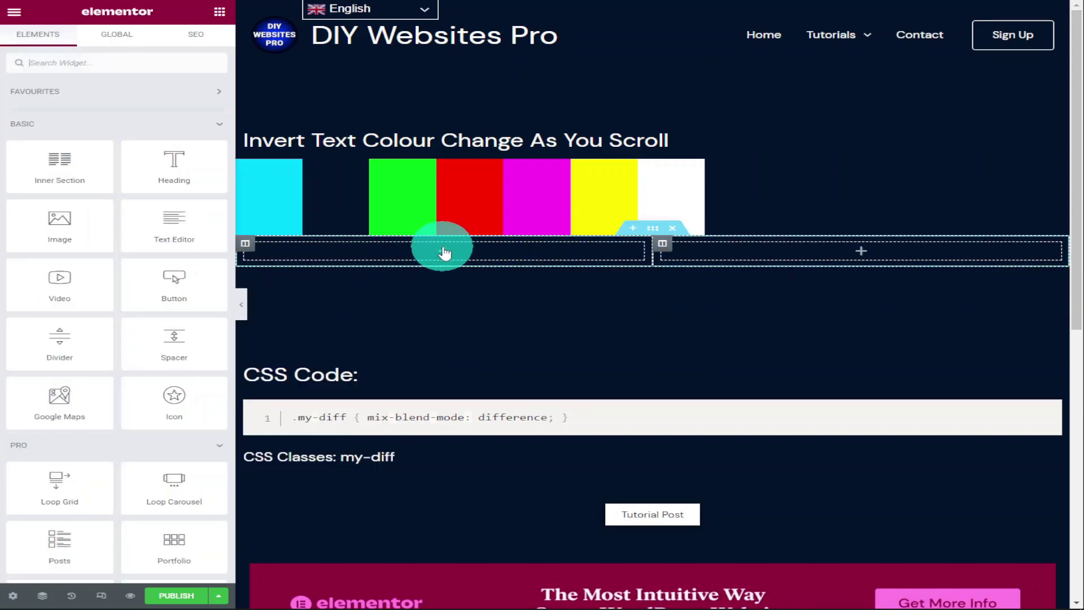
- Place the piano keys image in the left column and move the empty section above it
drag(77, 225, 109, 230)
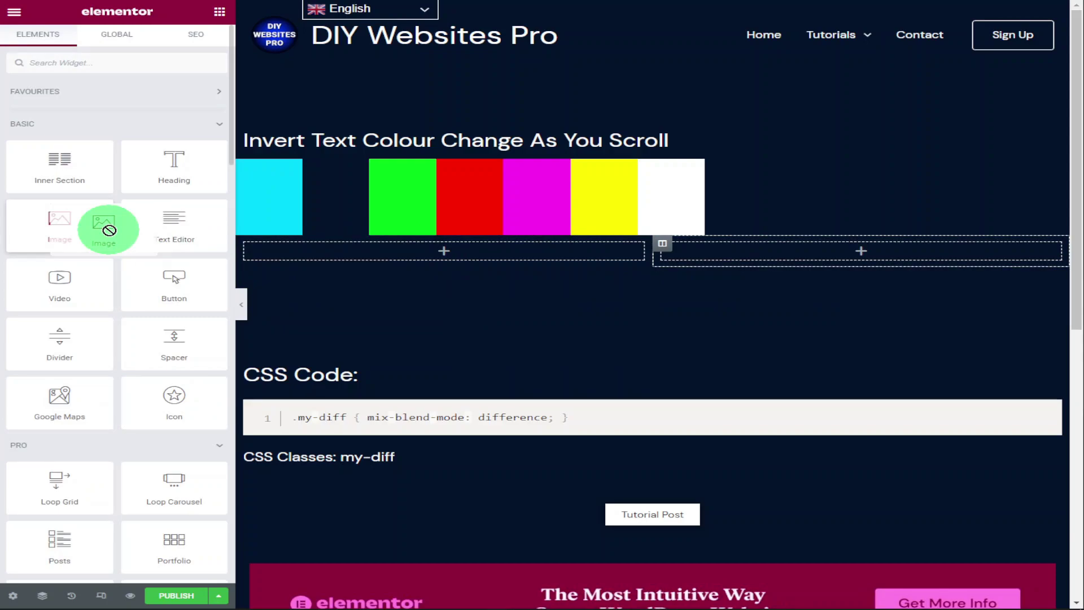
drag(109, 230, 594, 258)
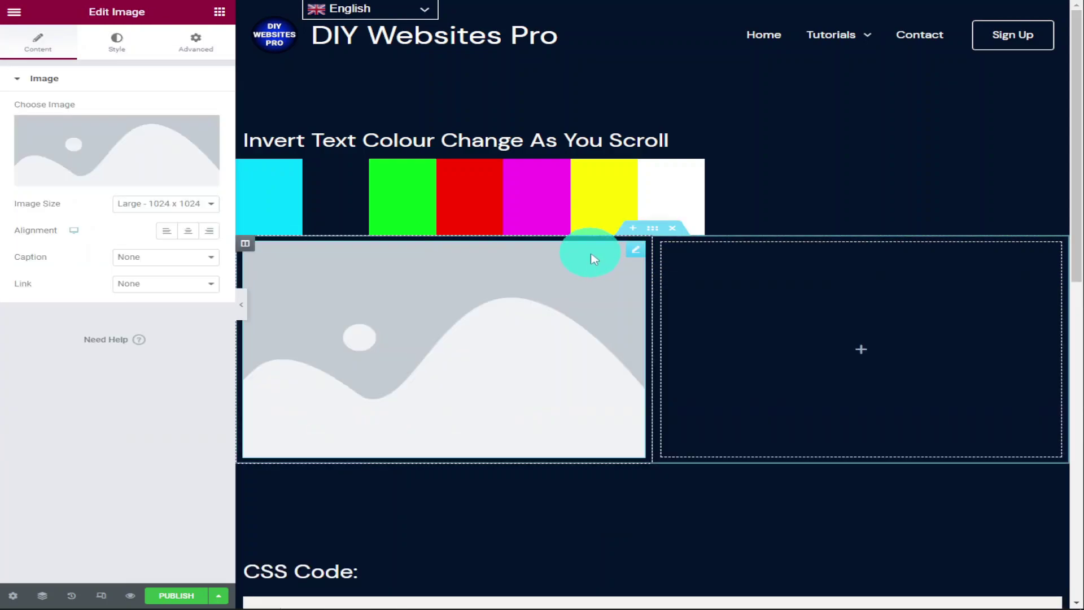
click(106, 186)
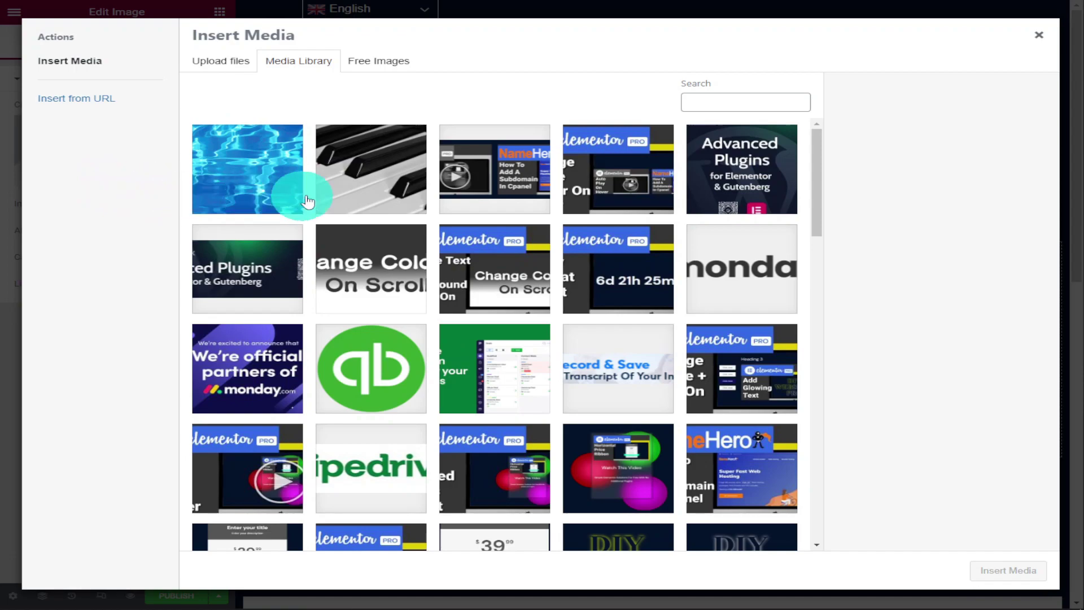
click(377, 187)
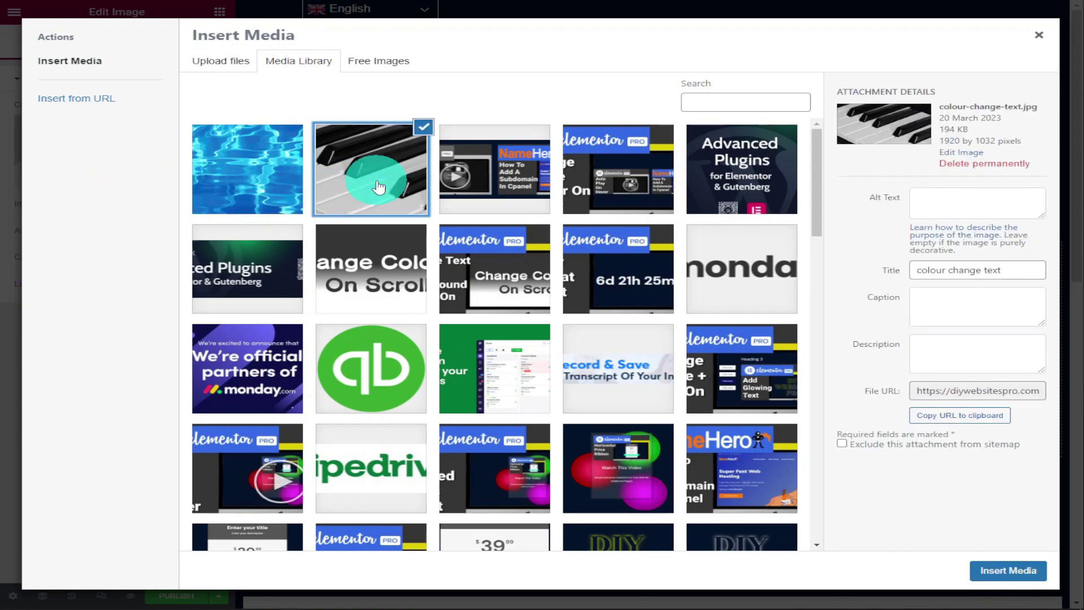
click(986, 569)
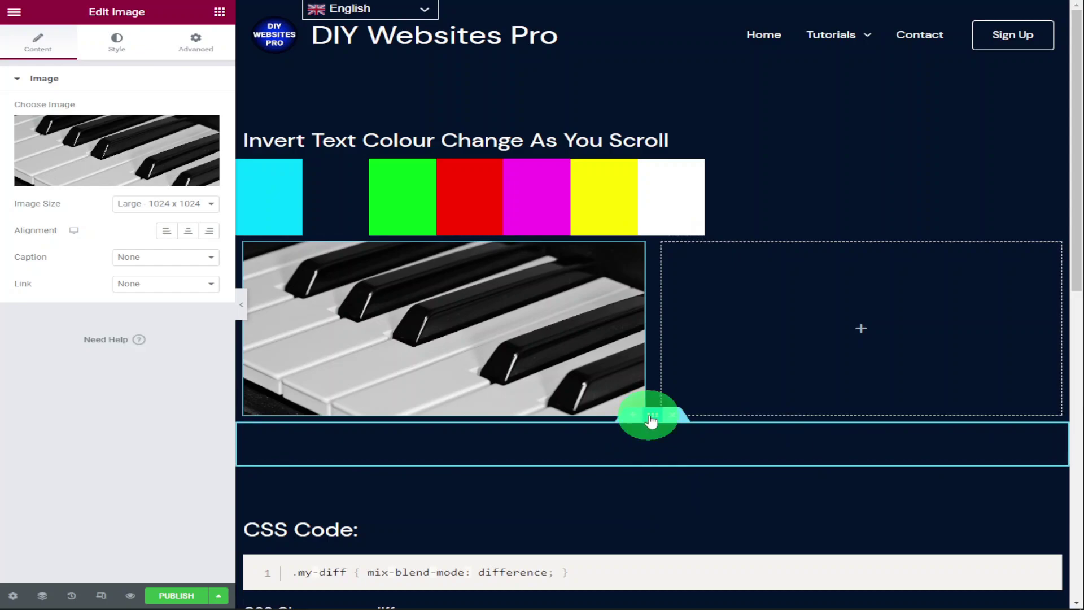
drag(653, 419, 605, 255)
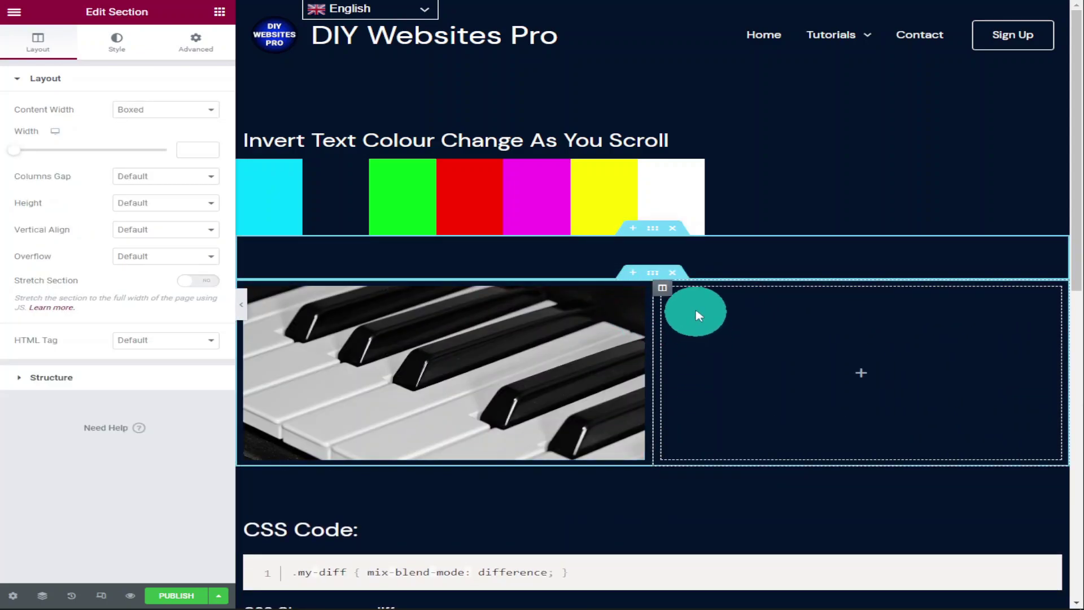
- Drop a Spacer widget set to 60 px above the 'Invert Text Colour Change As You Scroll' heading
click(300, 138)
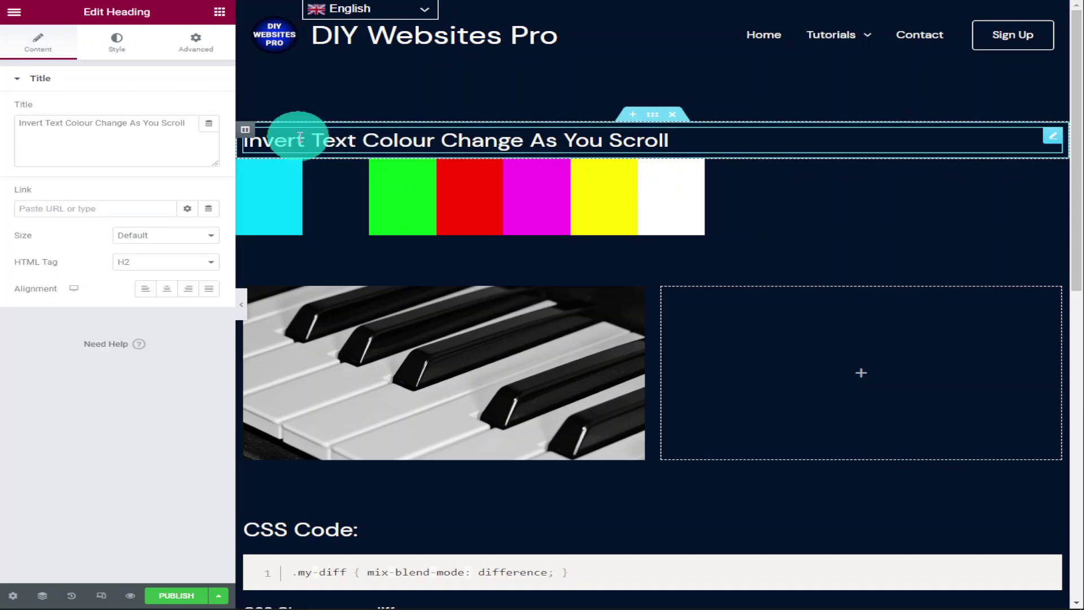
click(650, 119)
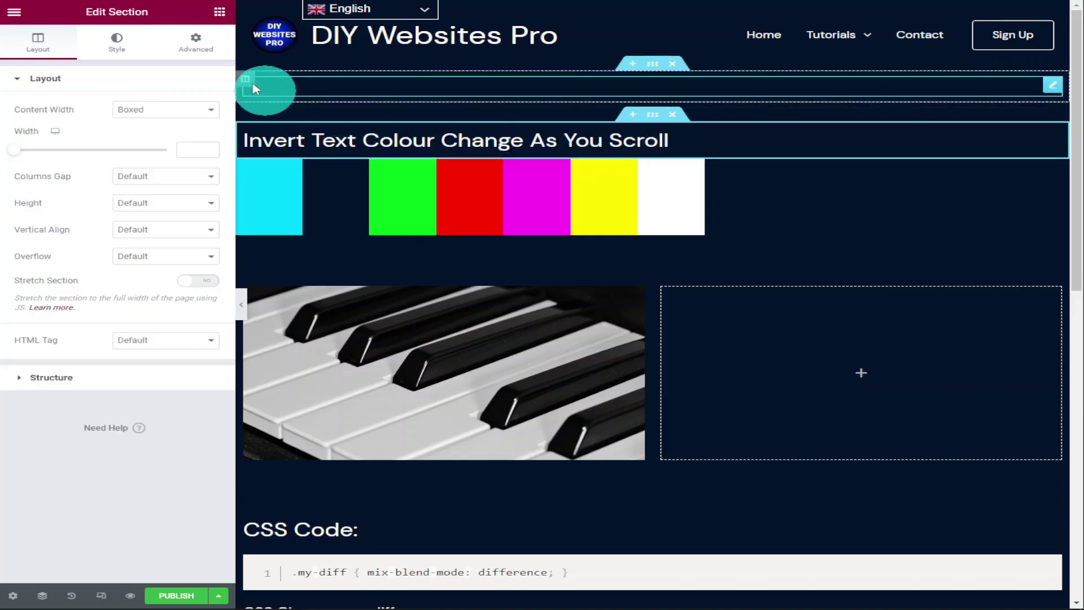
click(217, 21)
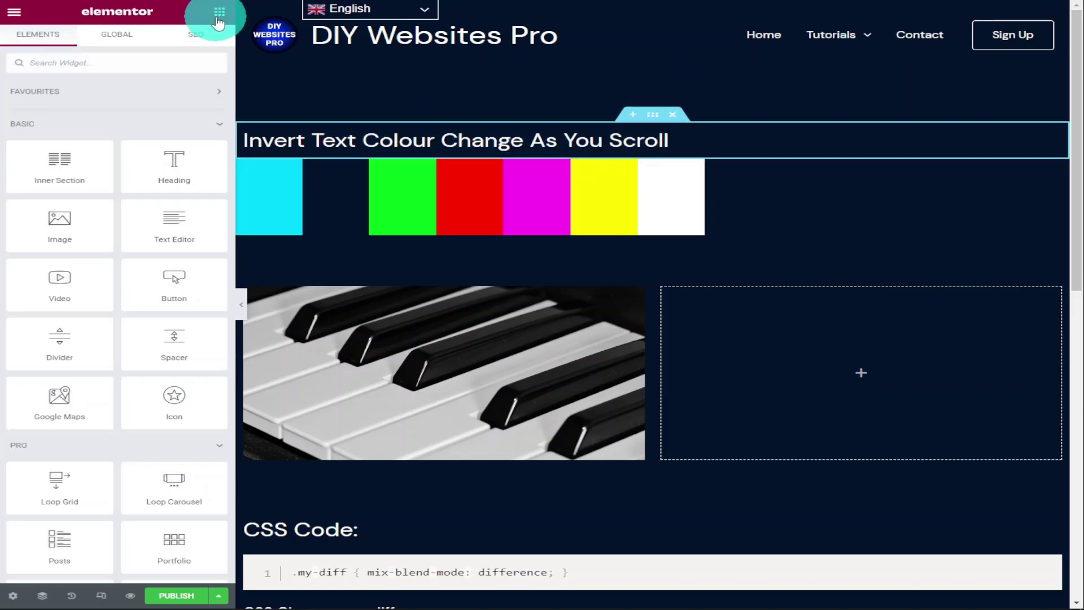
mouse_move(174, 339)
mouse_down()
mouse_move(444, 144)
mouse_move(443, 133)
mouse_up()
click(209, 122)
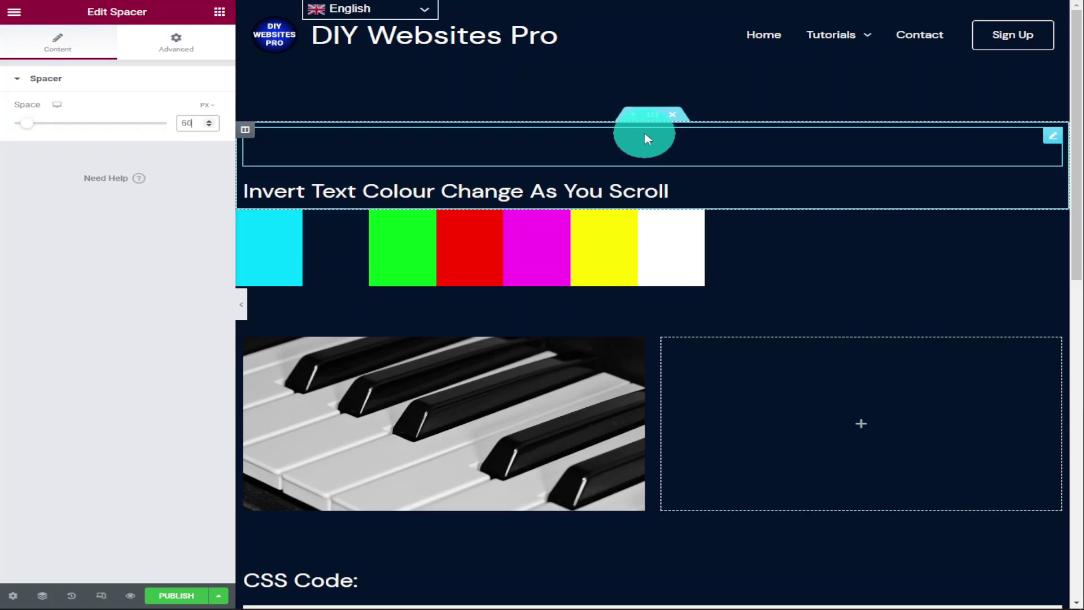
click(644, 114)
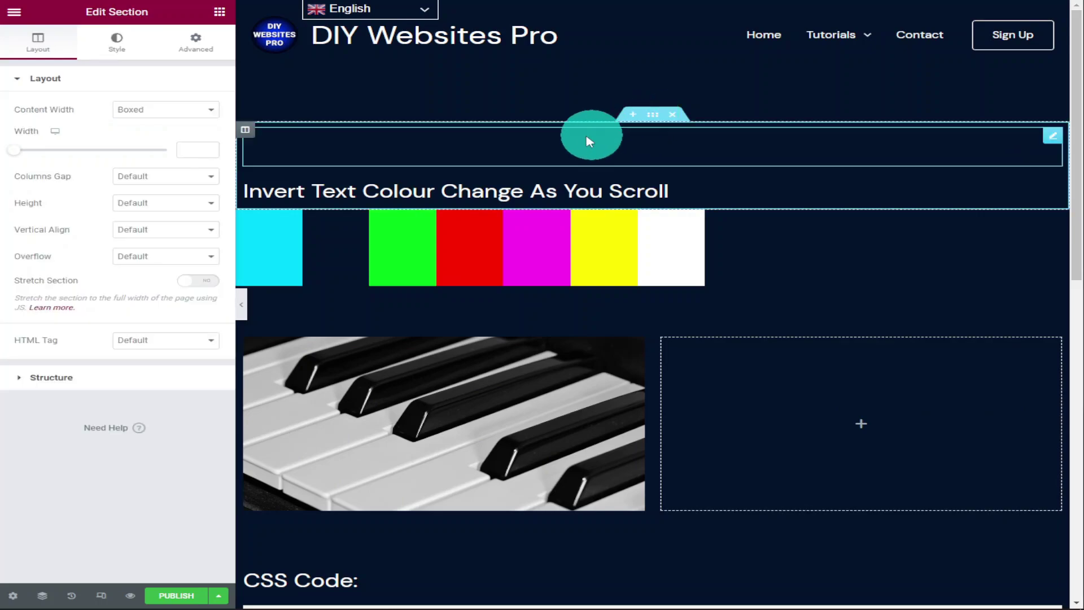
- Set the heading section's Motion Effects Sticky option to Top and scroll to test it
click(194, 42)
click(53, 301)
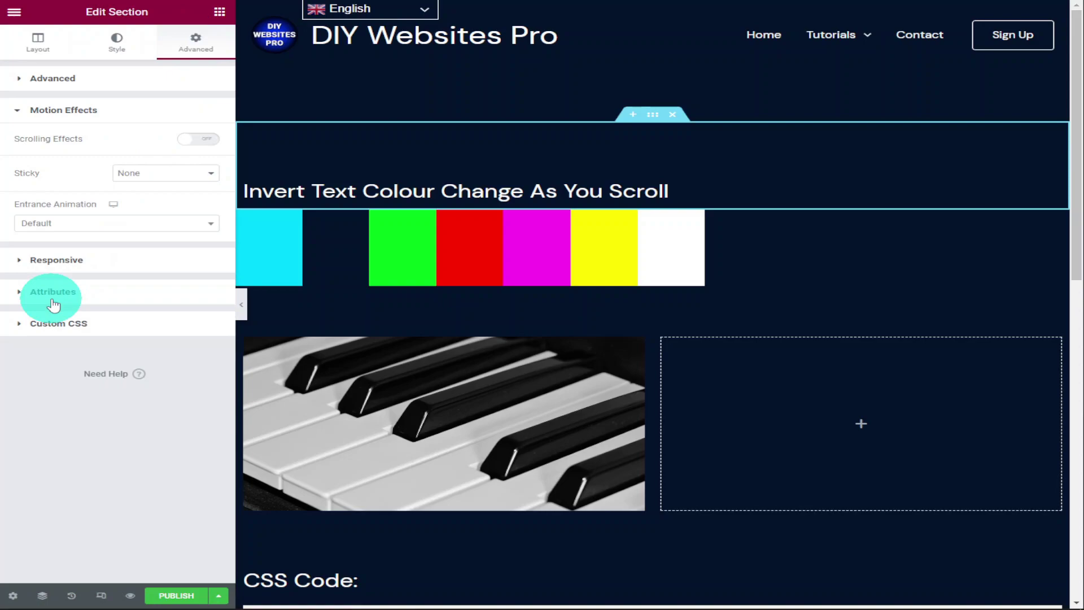
click(200, 176)
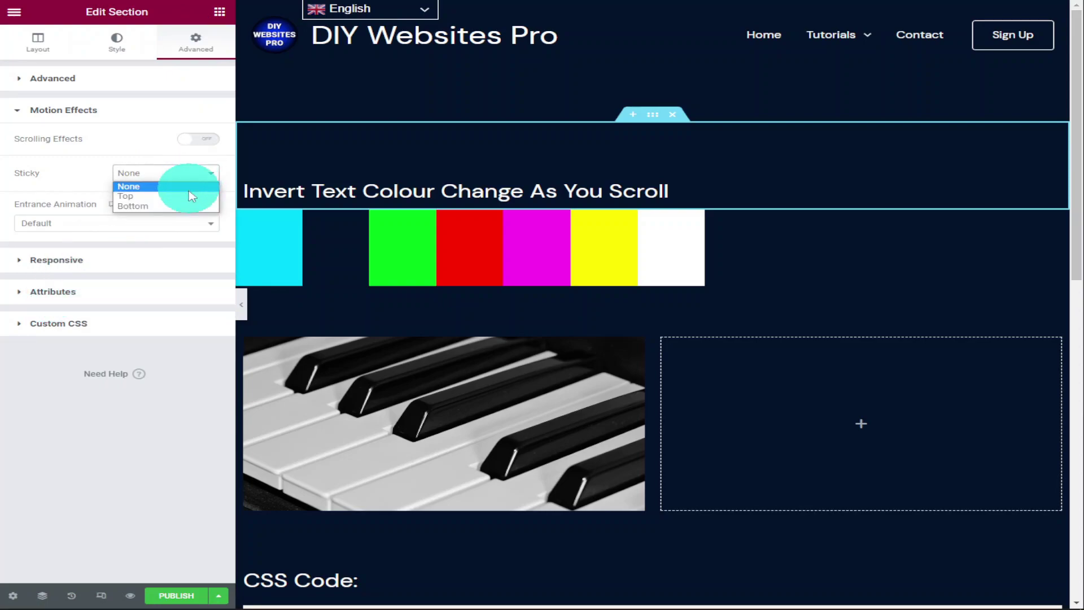
click(190, 196)
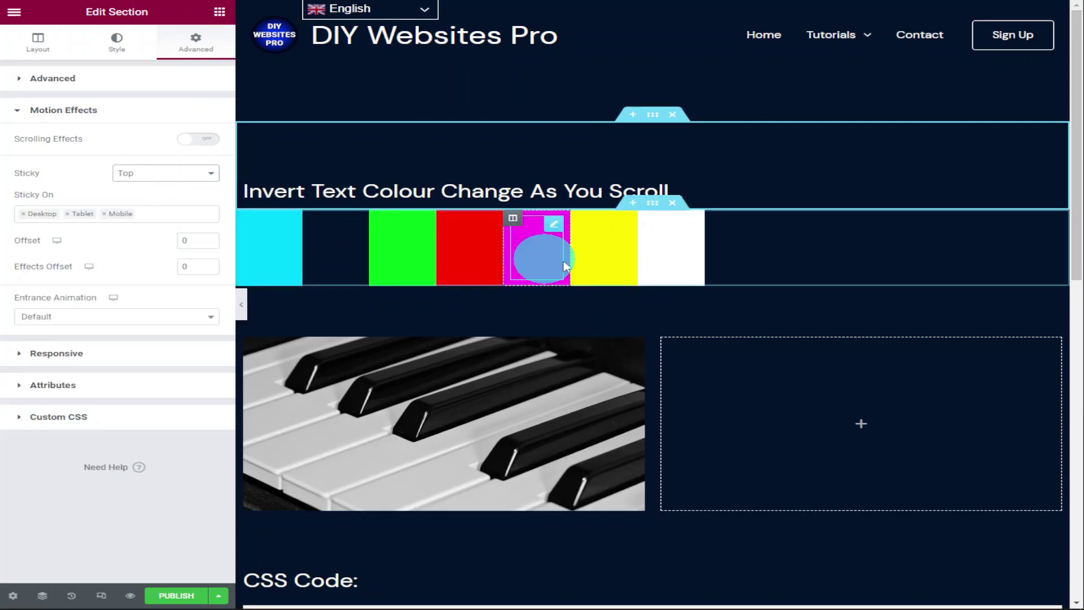
scroll(693, 232, down, 3)
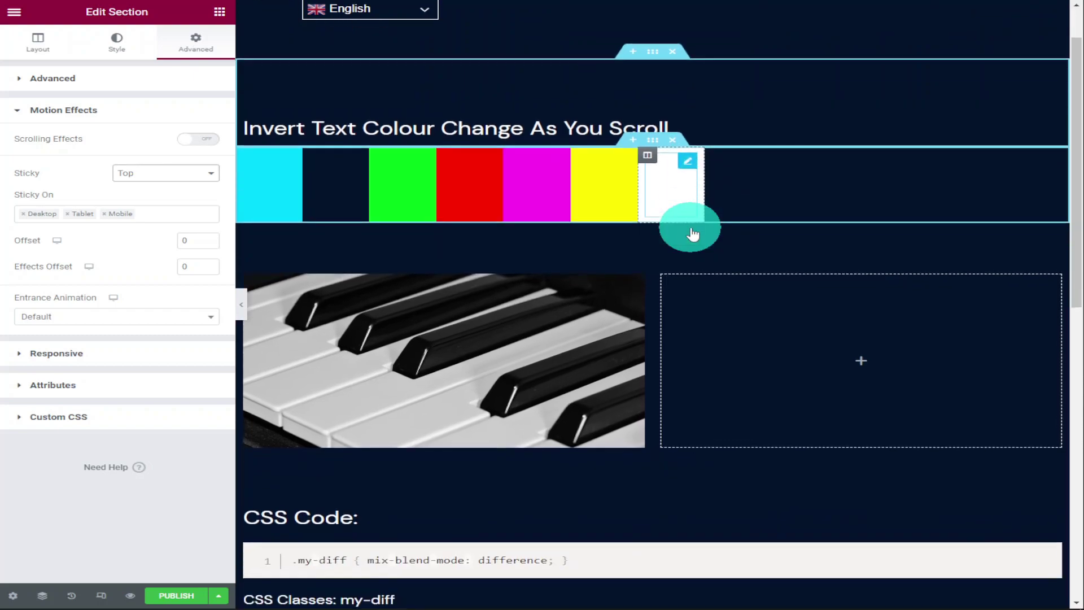
scroll(693, 232, up, 4)
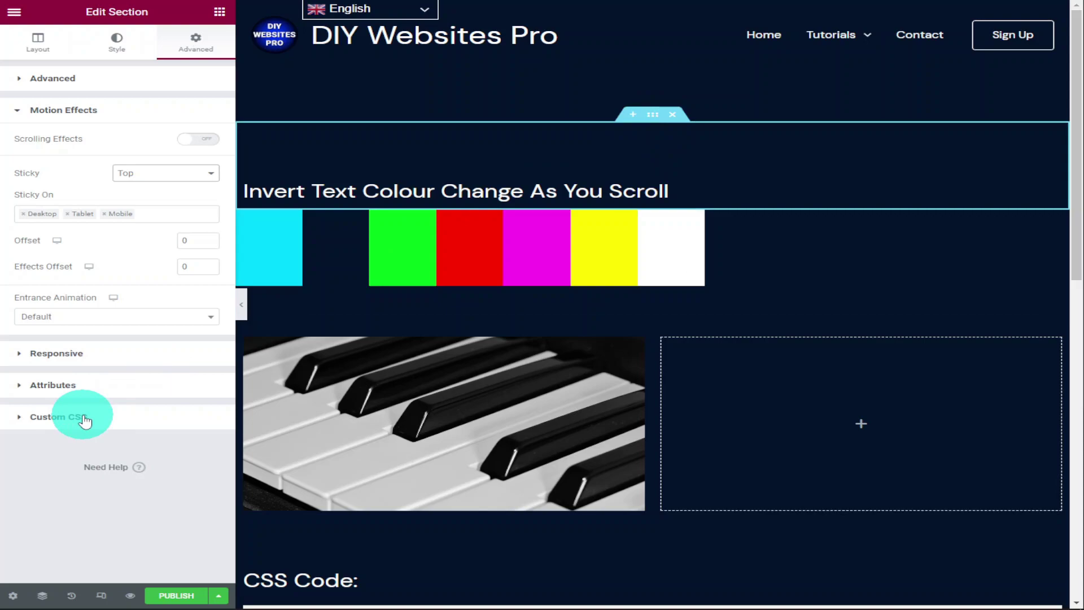
- Paste '.my-diff { mix-blend-mode: difference; }' into the section's Custom CSS box
click(84, 418)
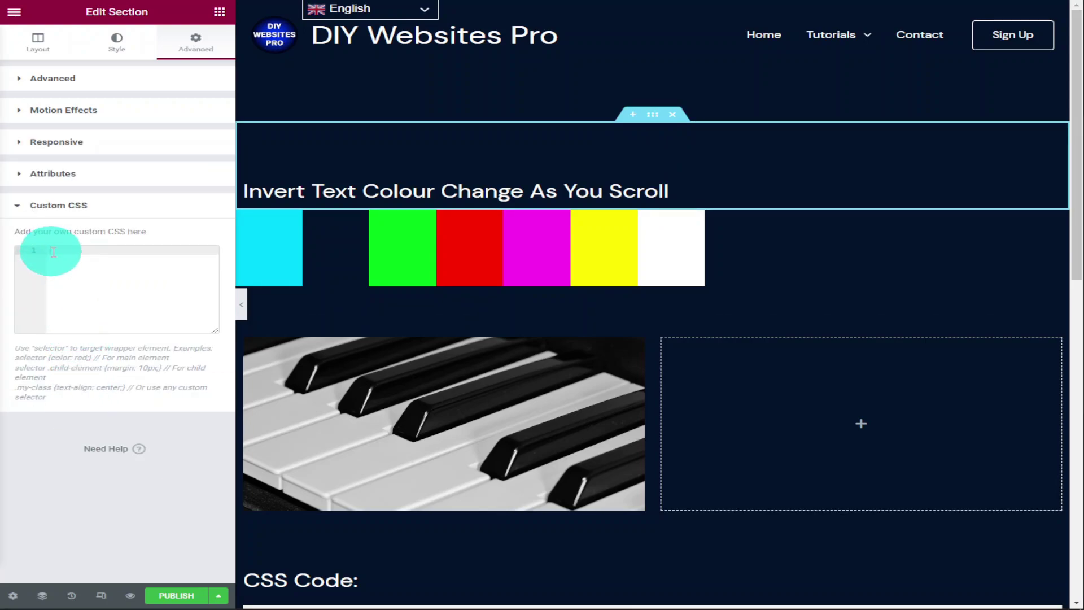
scroll(339, 302, down, 2)
scroll(467, 331, down, 3)
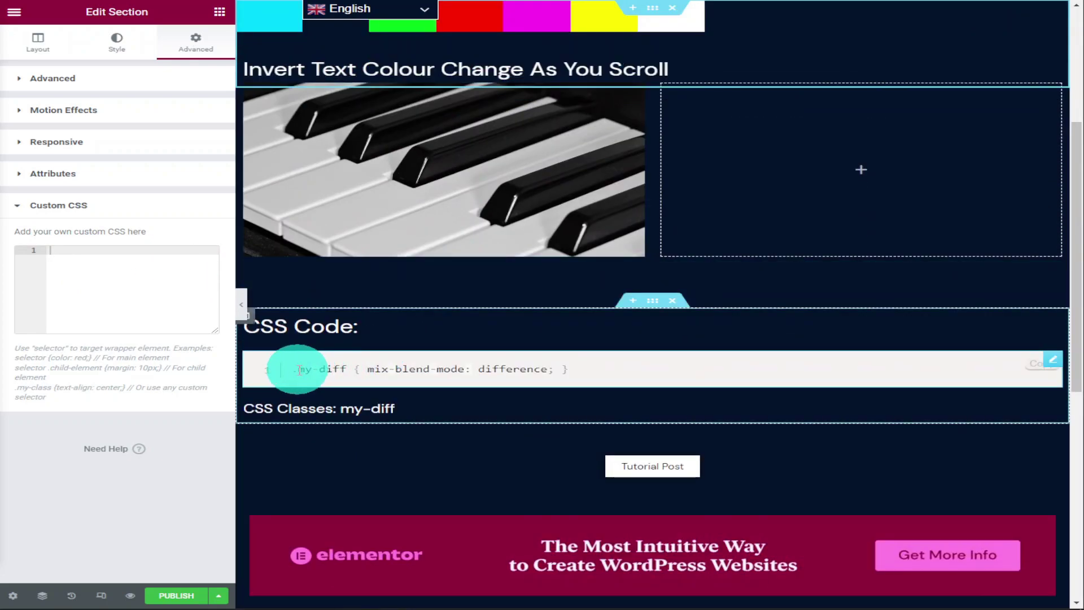
scroll(491, 319, up, 2)
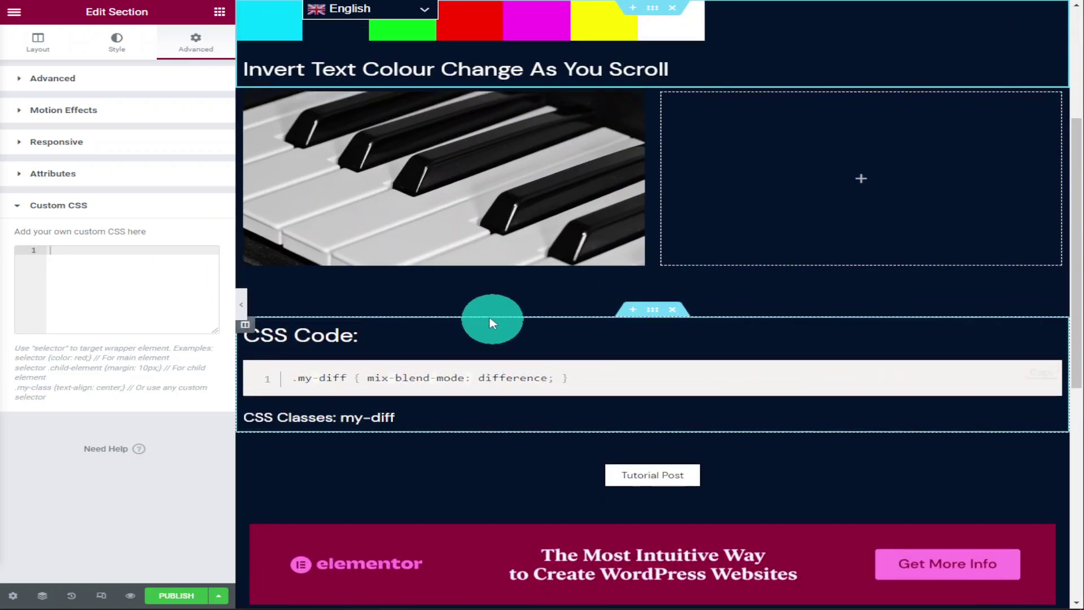
scroll(478, 315, up, 3)
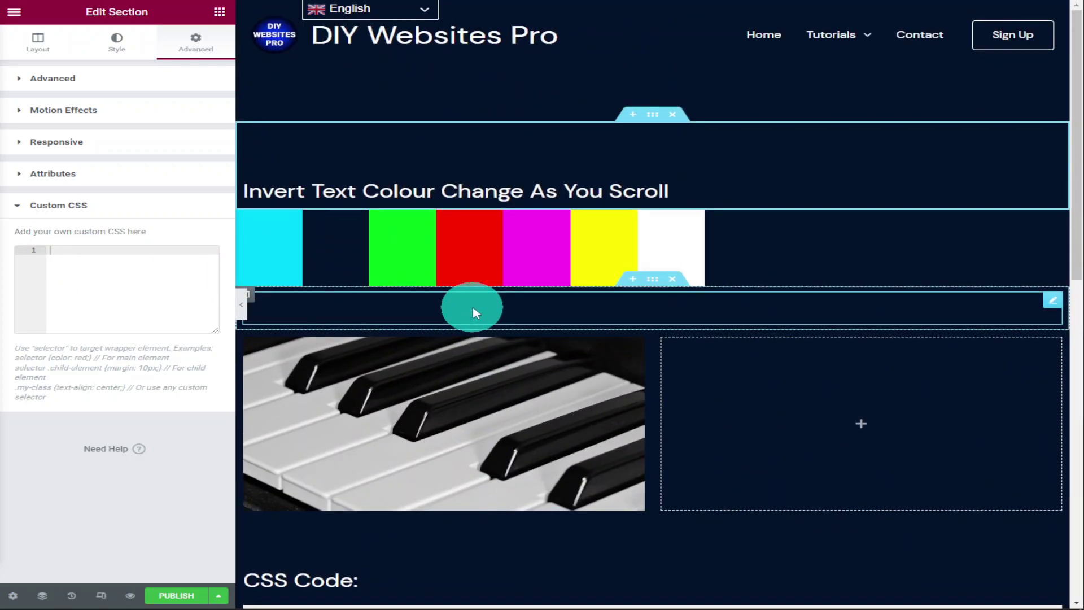
right_click(75, 252)
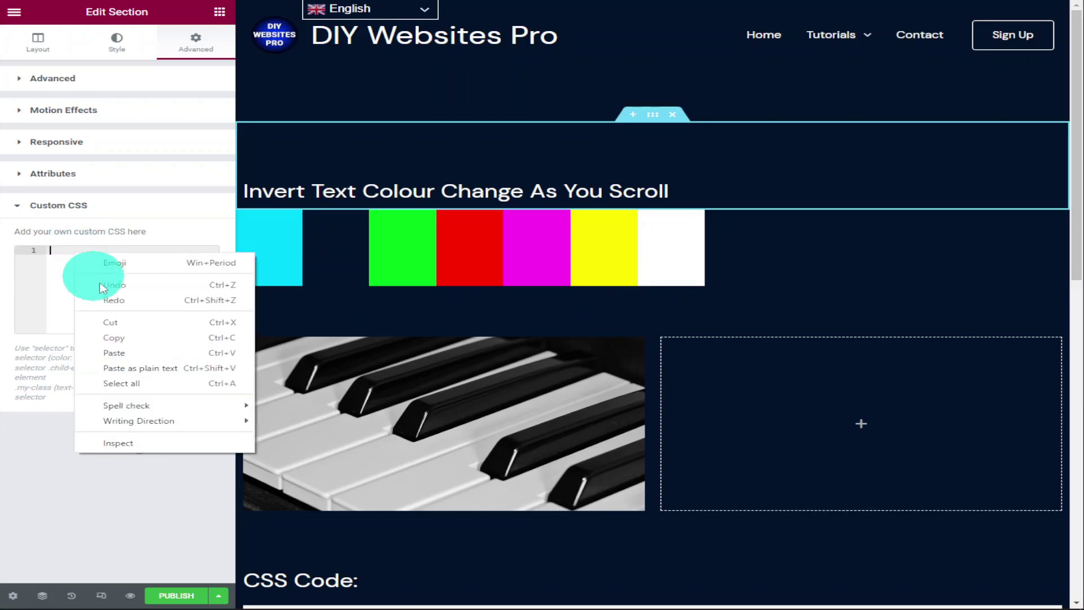
click(130, 353)
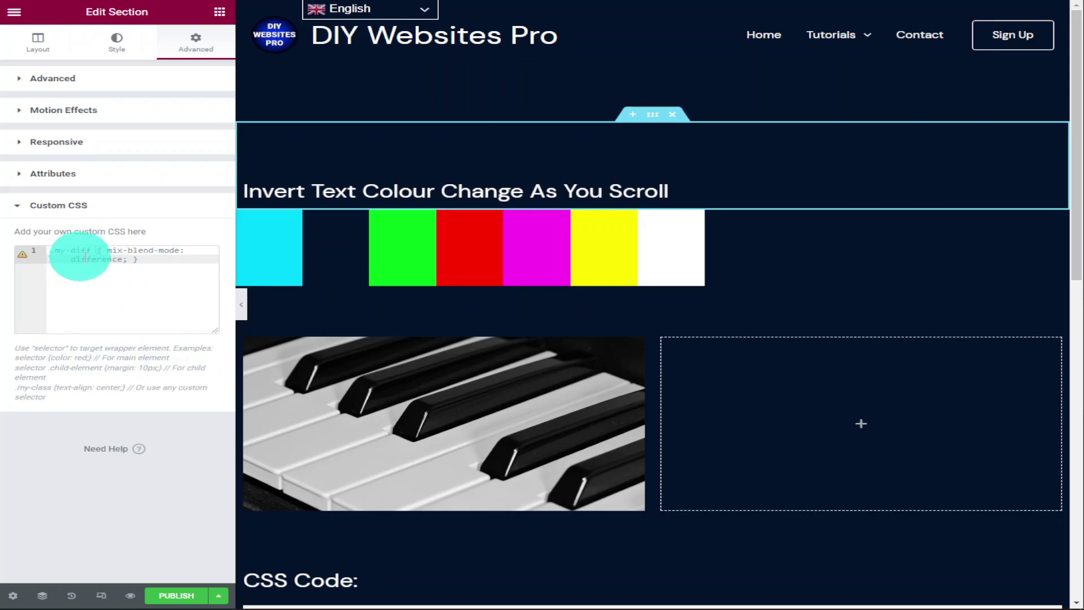
mouse_move(604, 249)
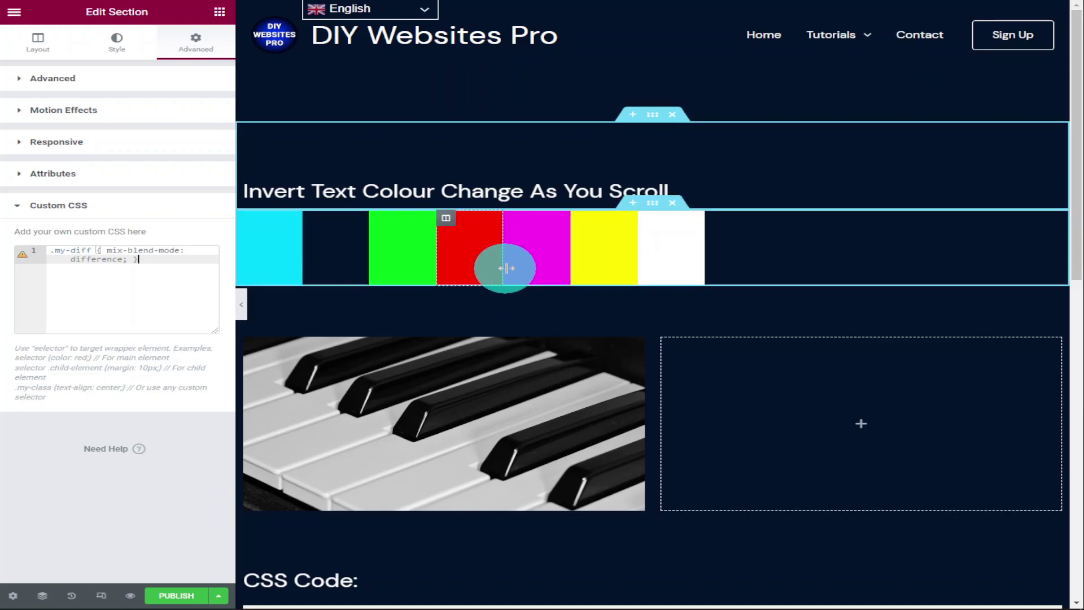
scroll(509, 273, down, 5)
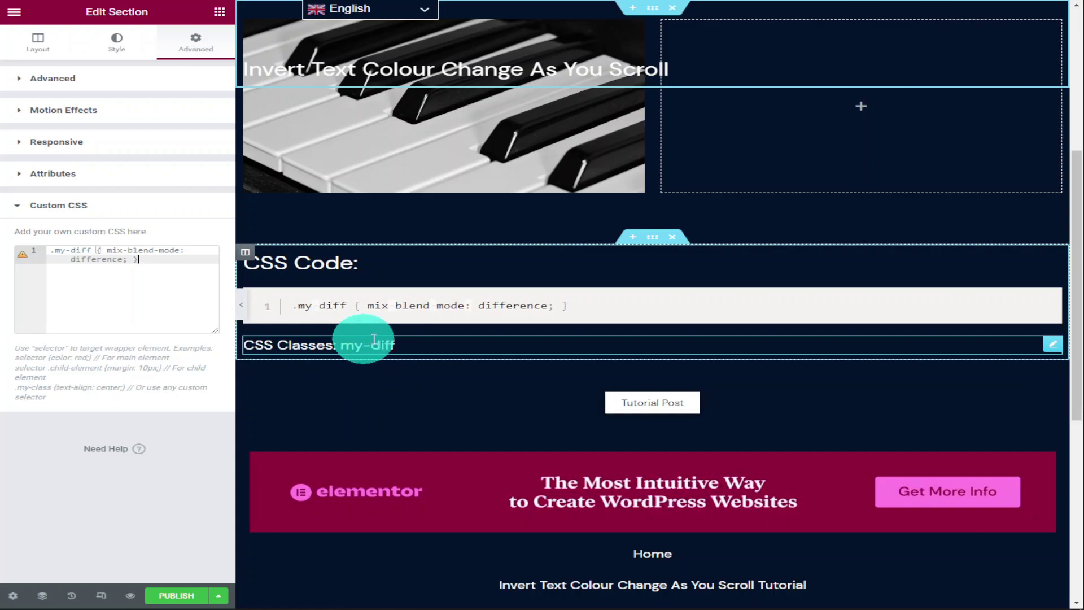
scroll(505, 287, up, 5)
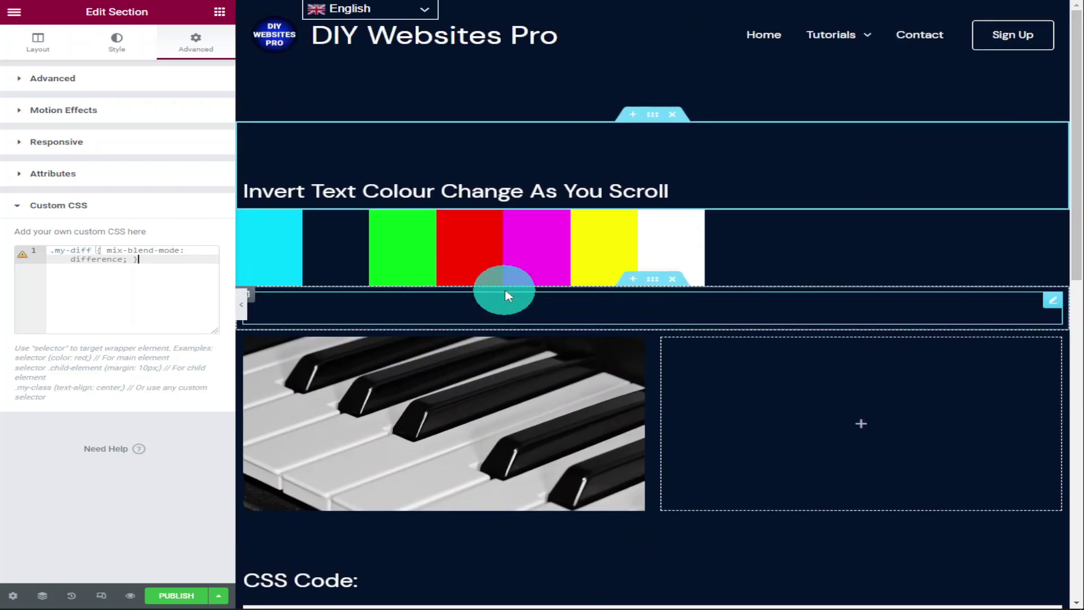
- Set the heading section's CSS Classes field to my-diff, then check the page in preview
click(464, 202)
click(196, 44)
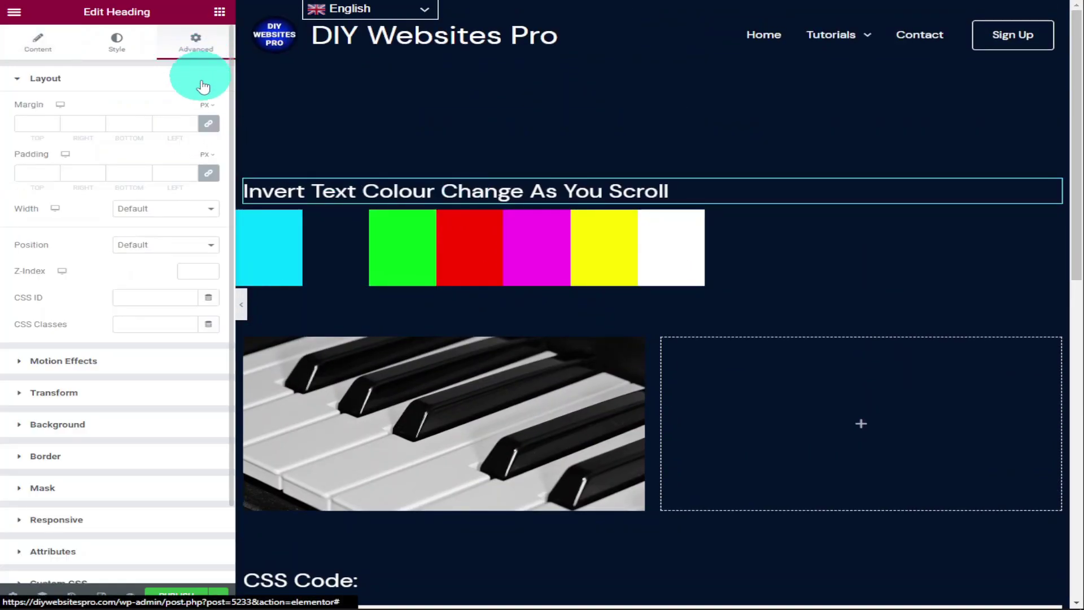
click(652, 114)
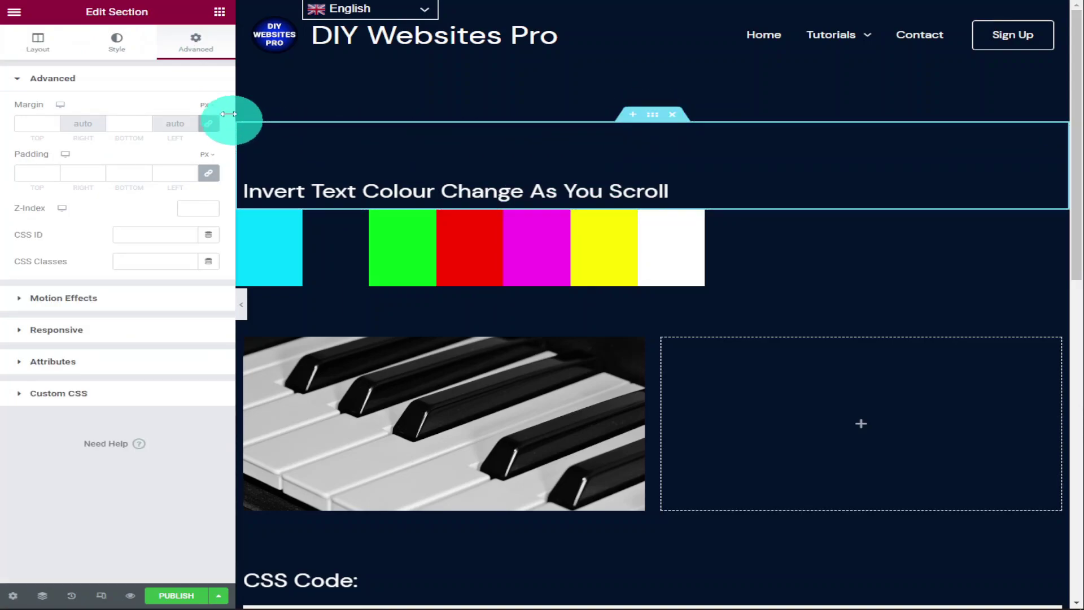
right_click(161, 262)
click(199, 364)
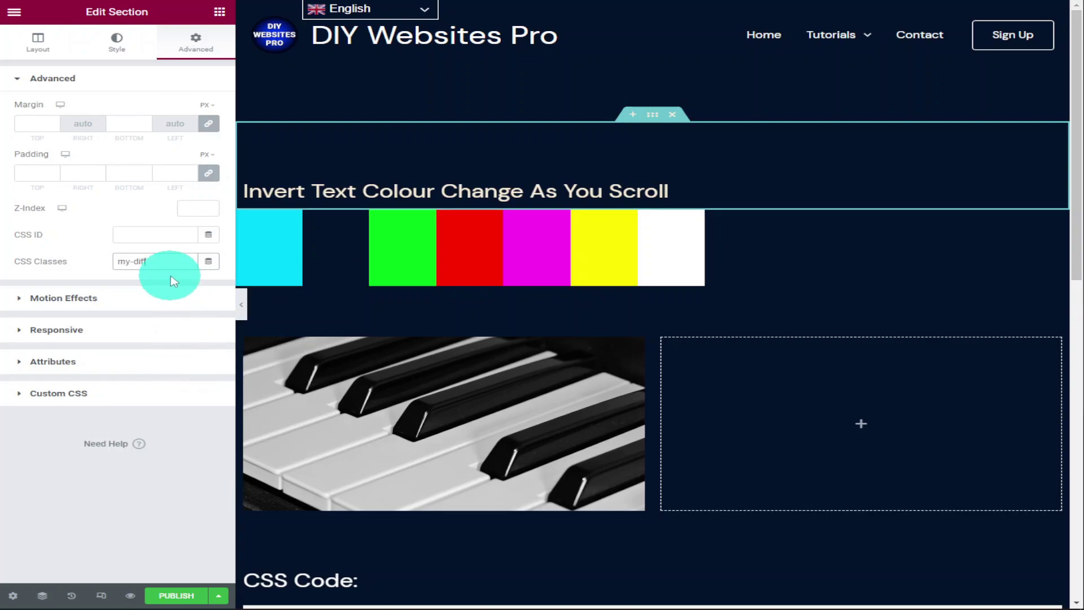
mouse_move(155, 260)
key(BackSpace)
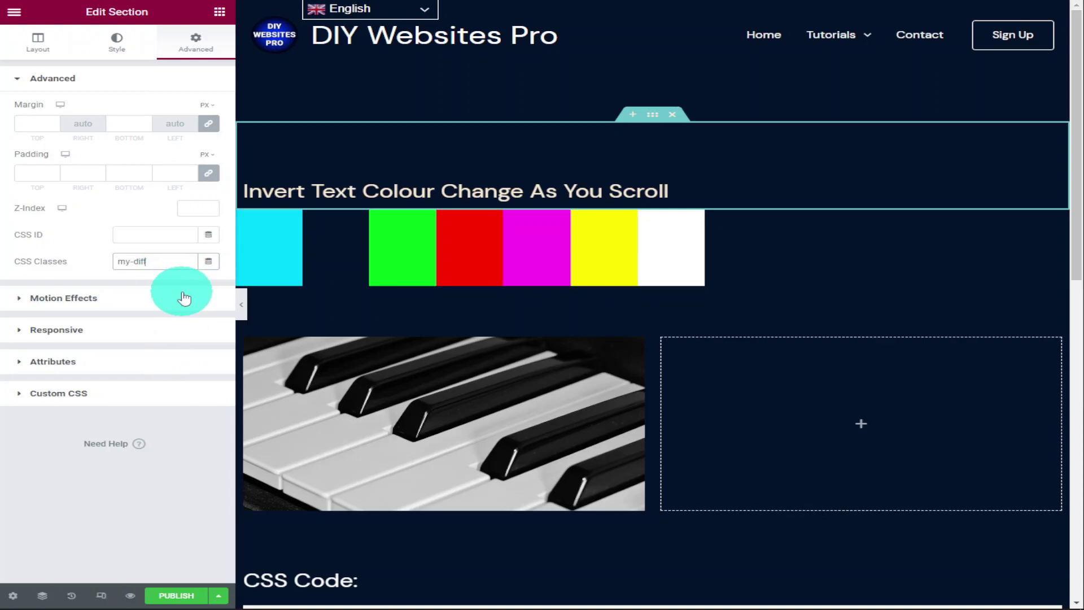
key(BackSpace)
key(BackSpace)
key(BackSpace)
right_click(164, 261)
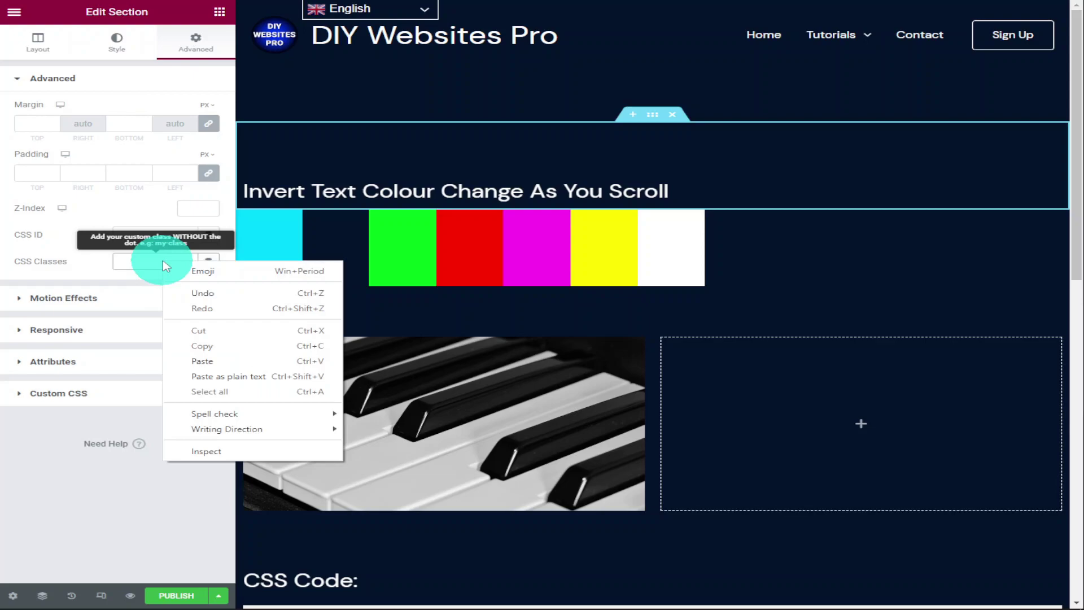
click(203, 362)
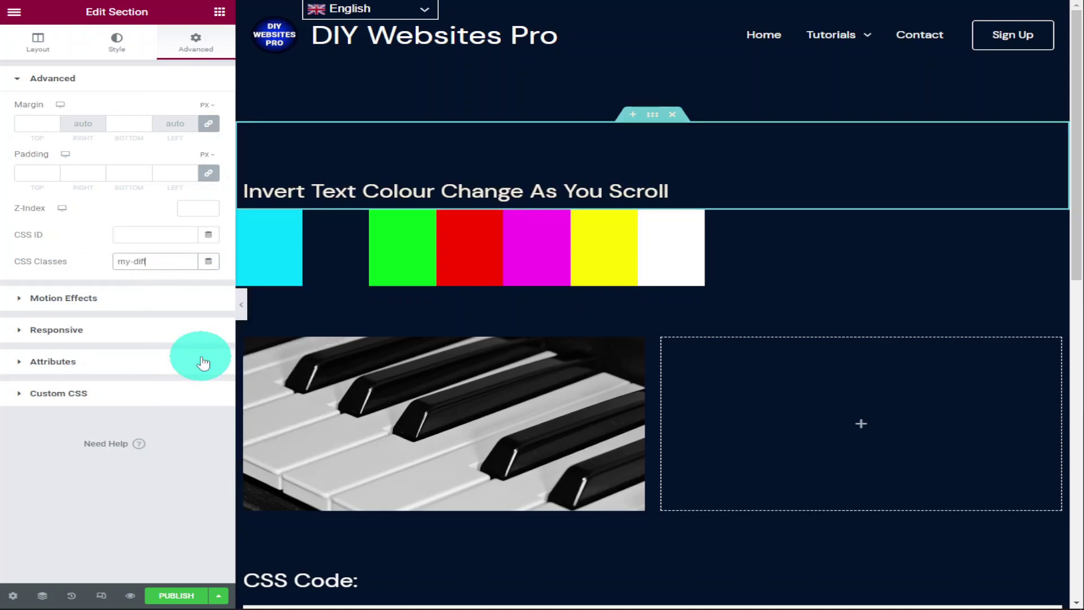
drag(437, 357, 782, 256)
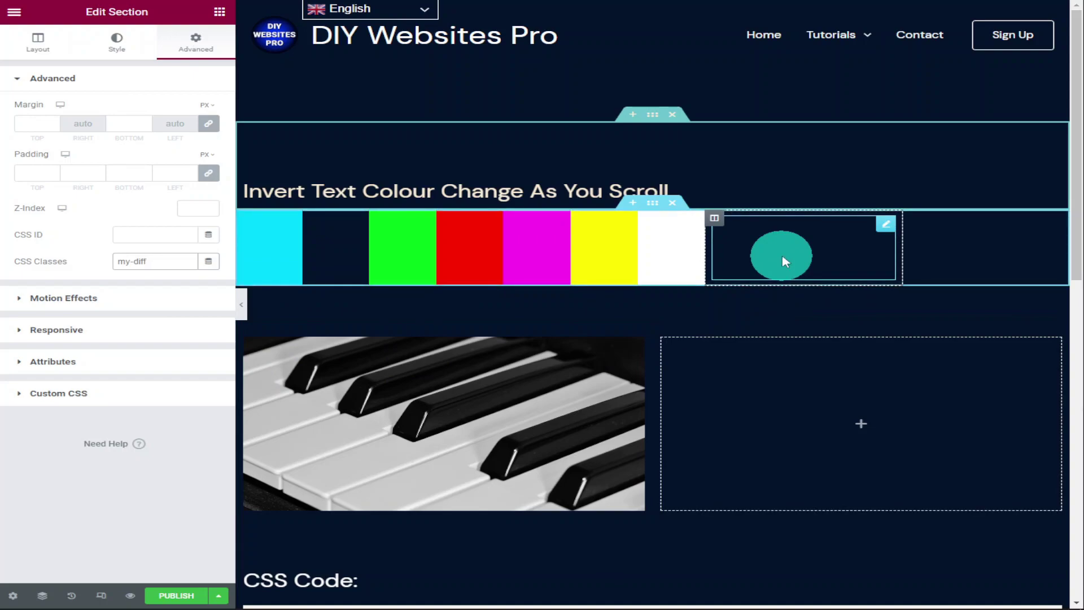
scroll(782, 257, down, 2)
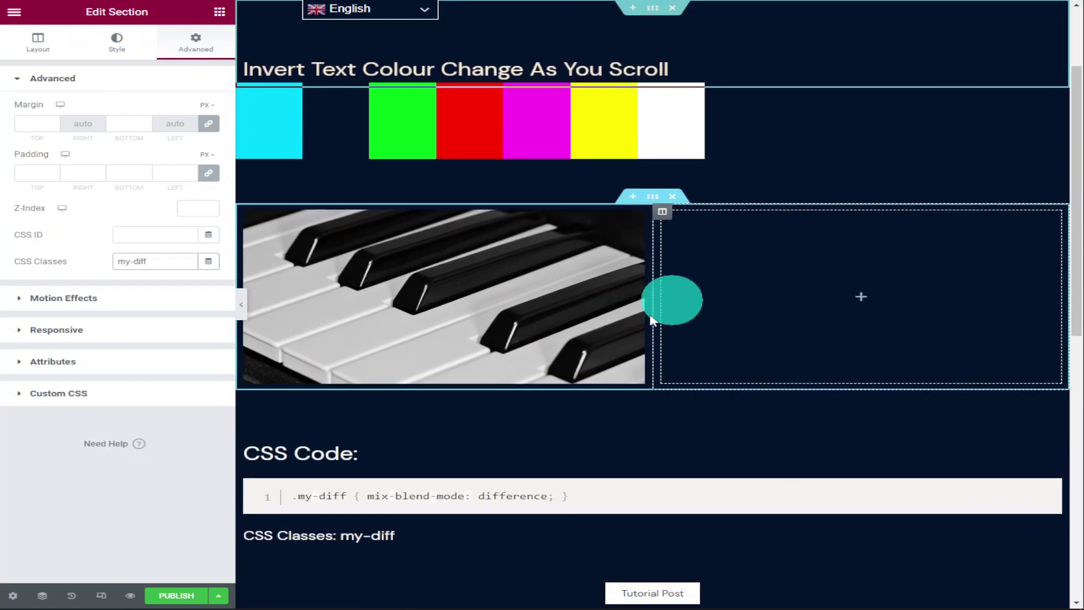
drag(785, 261, 673, 297)
- Open the live preview and scroll down past the colour bars toward the piano image
click(142, 597)
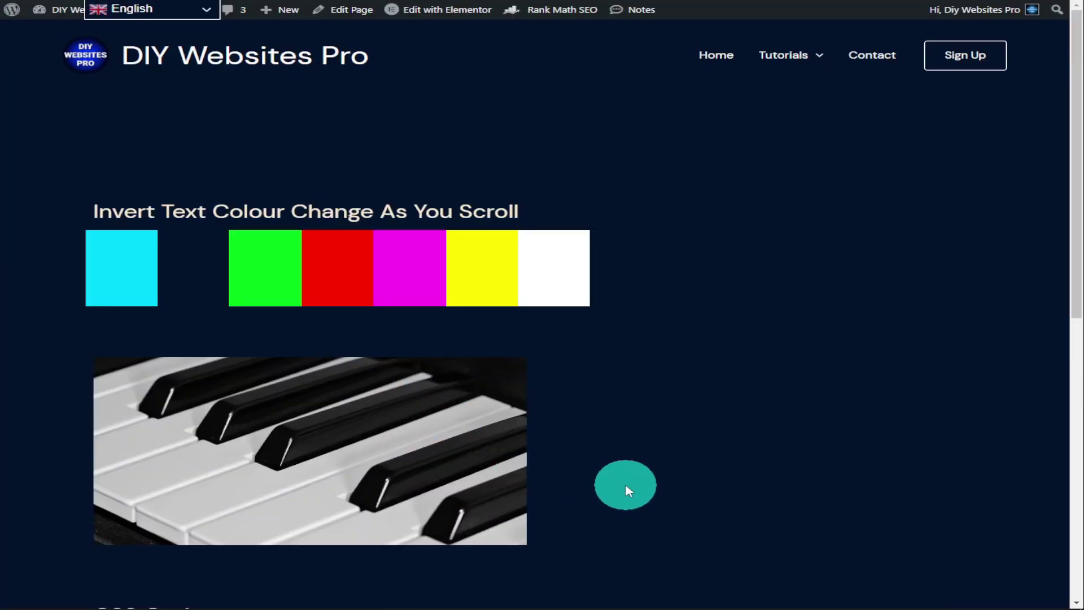
scroll(627, 486, down, 3)
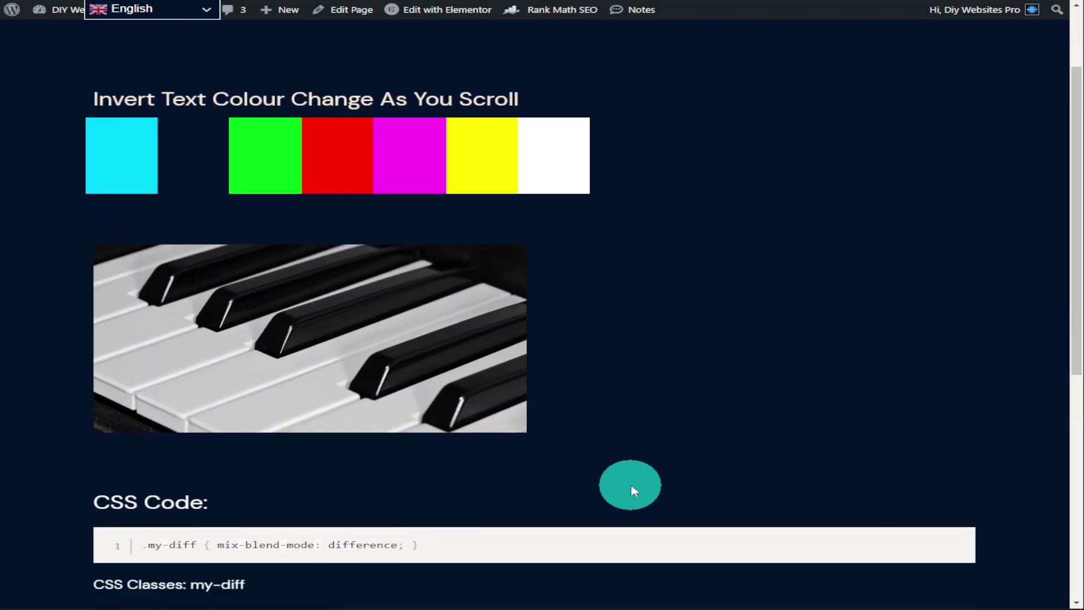
scroll(632, 489, down, 1)
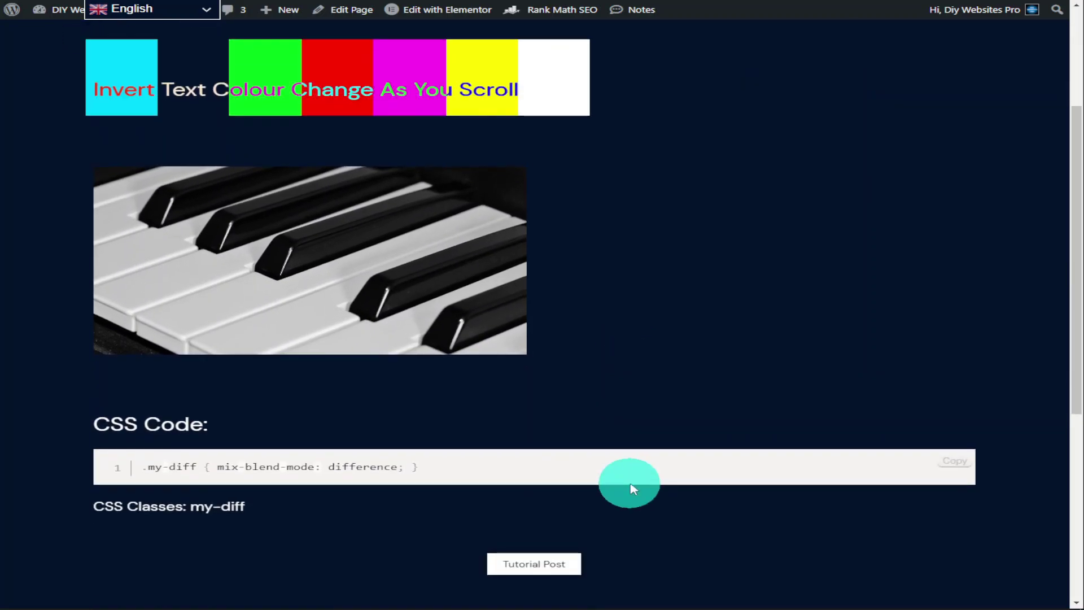
scroll(631, 489, down, 2)
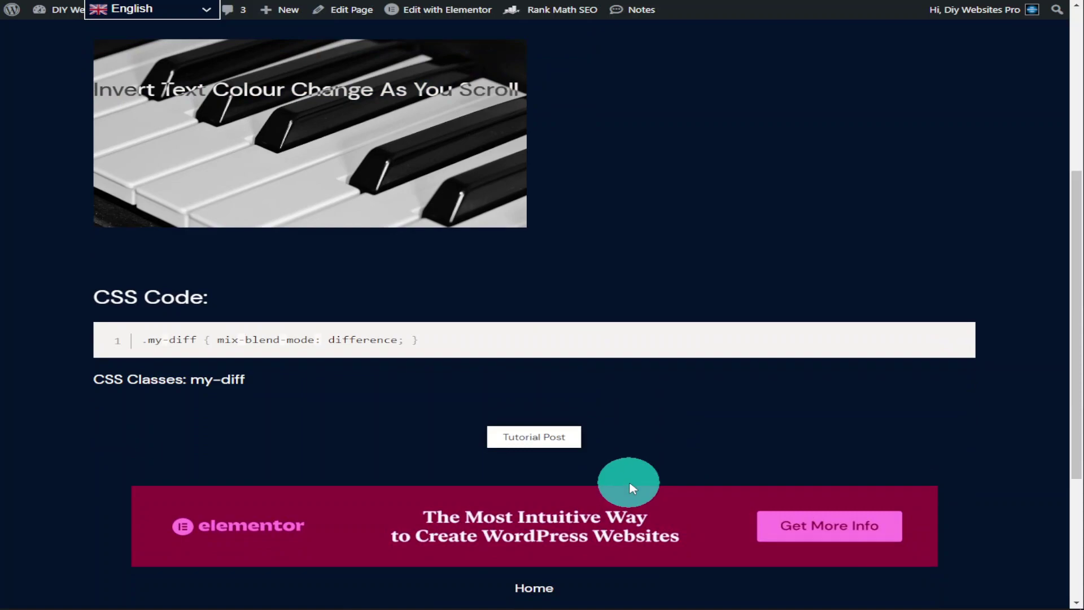
scroll(631, 489, down, 2)
scroll(631, 489, down, 1)
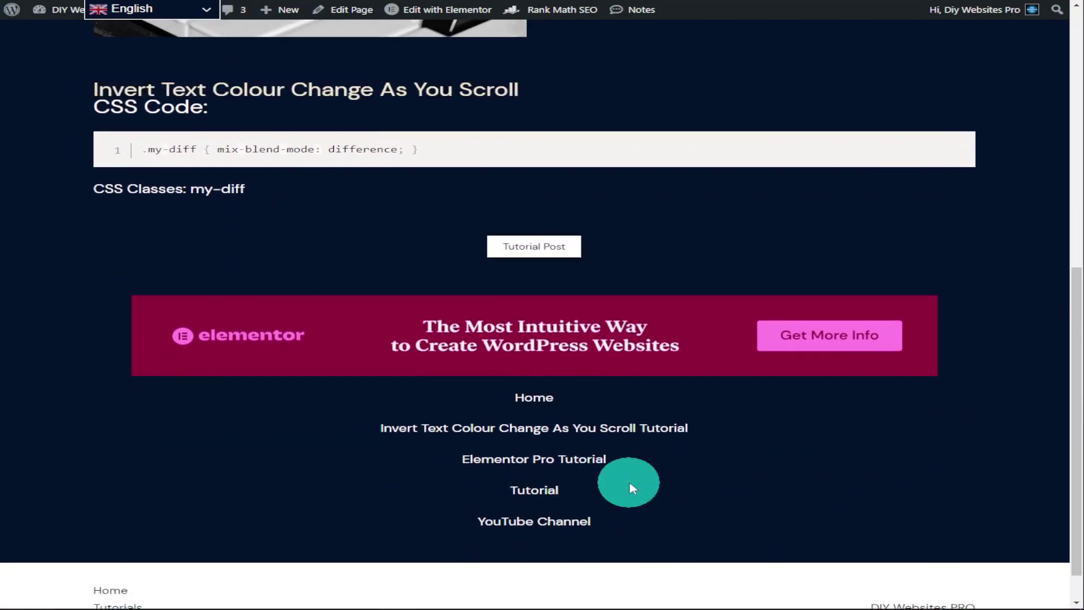
- Scroll the front-end page up and down repeatedly, watching the pinned heading invert
scroll(631, 489, up, 1)
scroll(630, 489, up, 2)
scroll(632, 487, up, 1)
scroll(632, 487, up, 1)
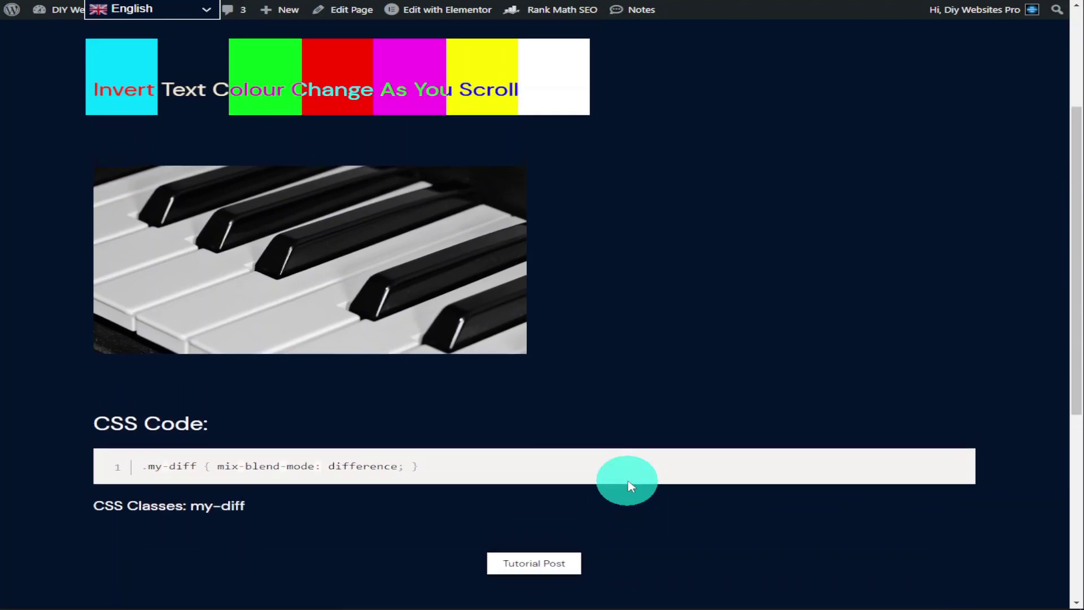
scroll(632, 487, up, 3)
scroll(631, 487, down, 1)
scroll(631, 487, down, 4)
scroll(631, 487, down, 1)
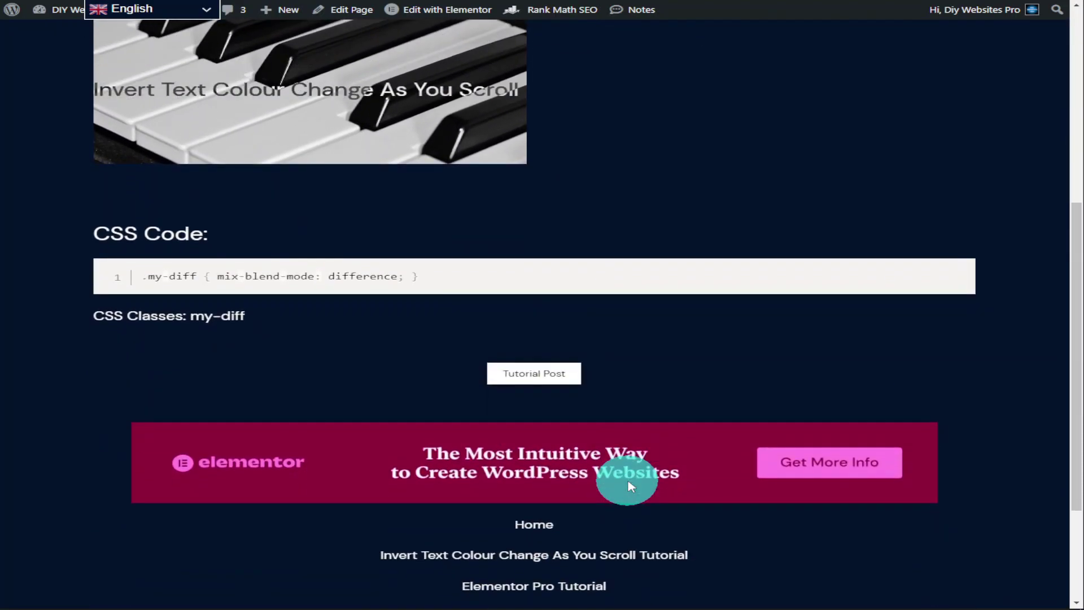
scroll(631, 487, down, 2)
scroll(630, 486, up, 3)
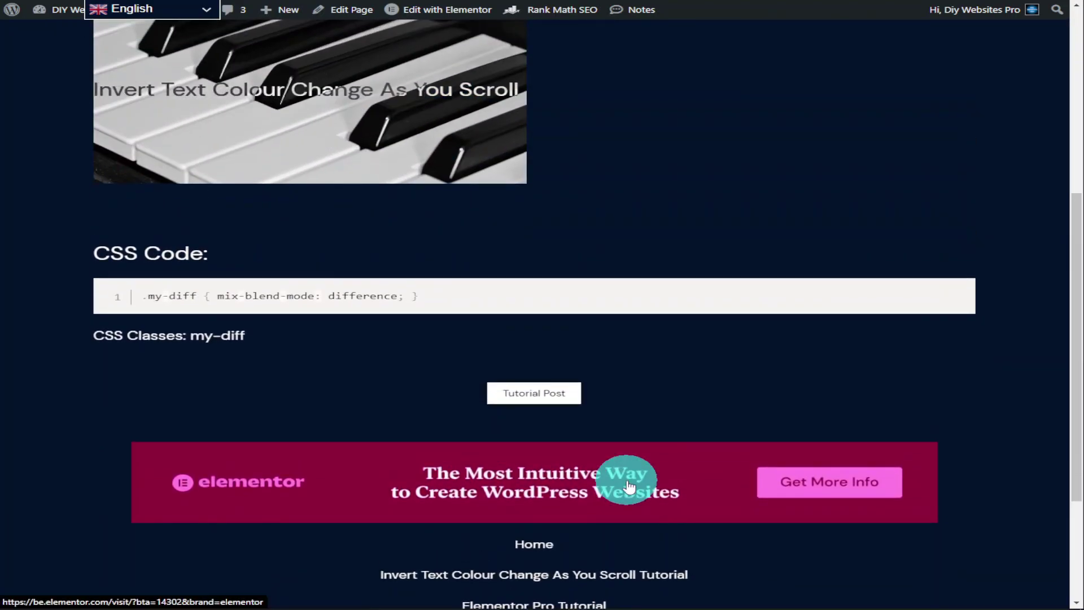
scroll(629, 485, up, 4)
scroll(629, 485, down, 4)
scroll(629, 486, down, 2)
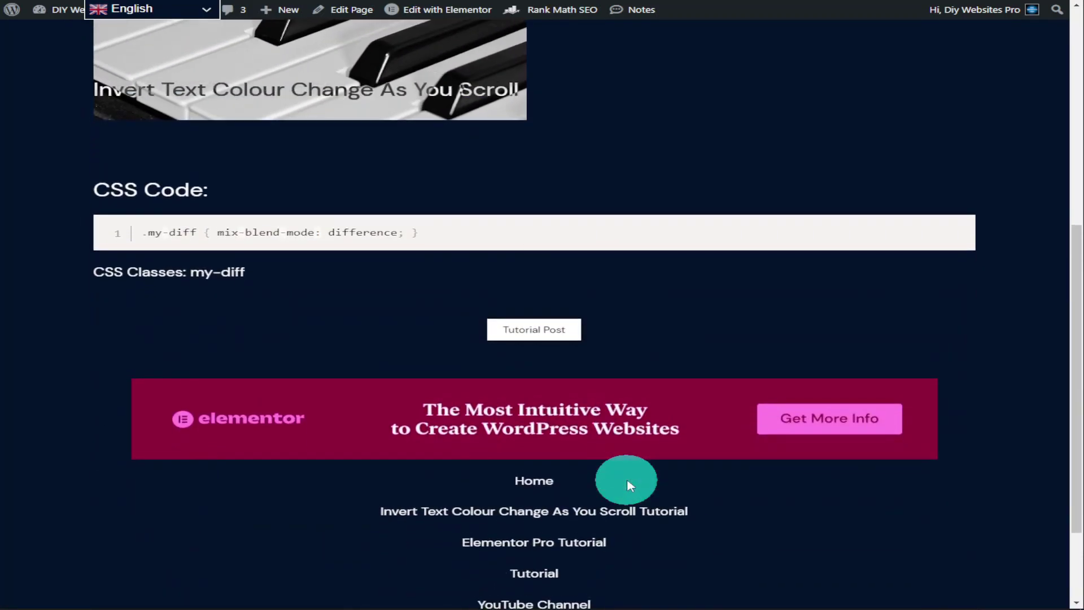
scroll(628, 482, down, 1)
scroll(628, 482, up, 4)
scroll(628, 481, up, 4)
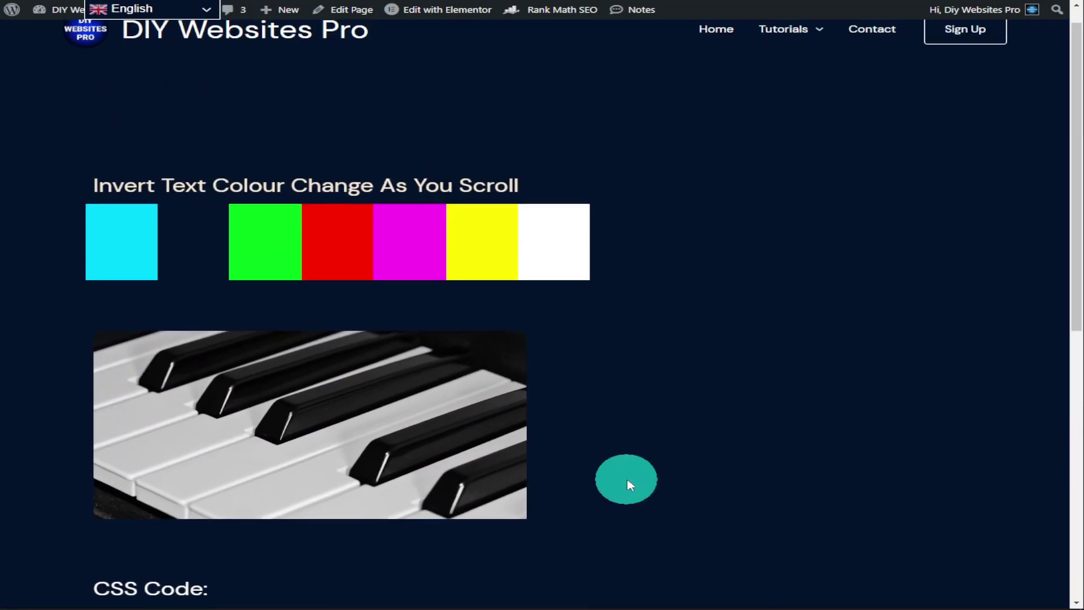